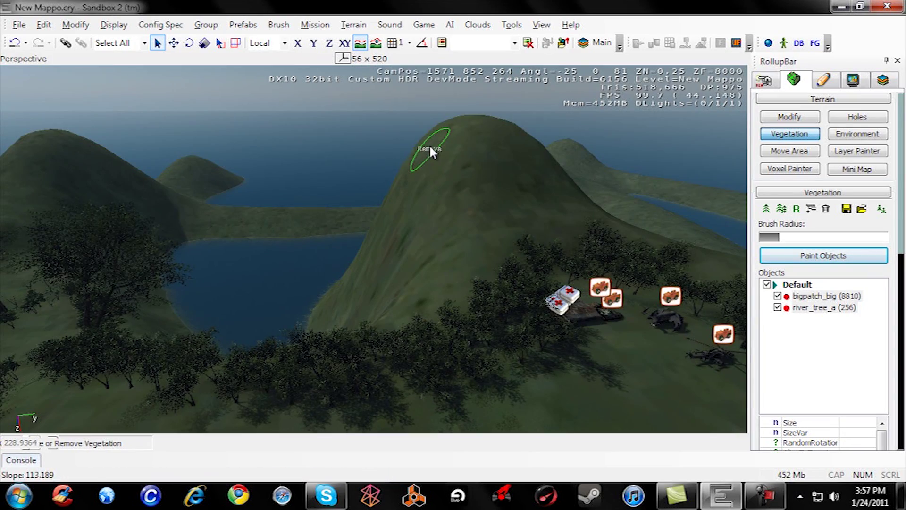
right_click_drag(430, 147, 422, 143)
key("a")
key("w")
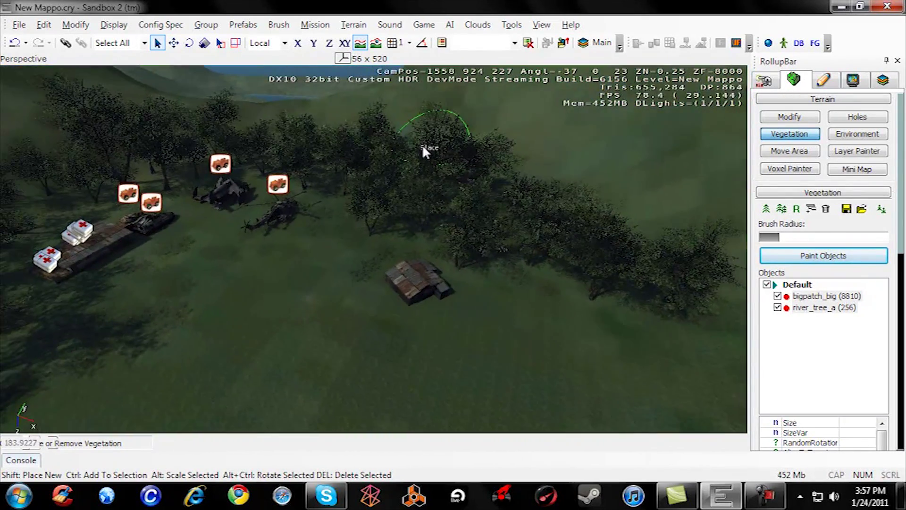
left_click(858, 7)
left_click_drag(799, 10, 781, 19)
left_click(851, 16)
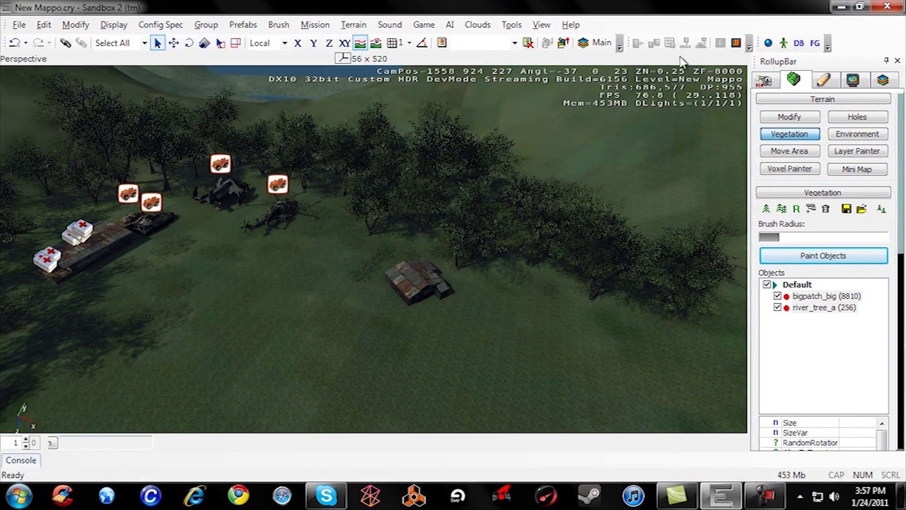
Test the level in game mode from the weapons table at the hut, taking weapons, and return to editing.
mouse_move(344, 322)
right_mouse_down()
mouse_move(378, 318)
mouse_move(433, 243)
mouse_move(245, 158)
mouse_move(345, 155)
mouse_move(323, 151)
mouse_move(335, 149)
mouse_move(324, 156)
mouse_move(345, 159)
mouse_move(328, 152)
mouse_move(335, 148)
mouse_move(330, 154)
mouse_move(340, 155)
mouse_move(320, 155)
mouse_move(349, 157)
mouse_move(332, 149)
mouse_move(336, 160)
right_mouse_up()
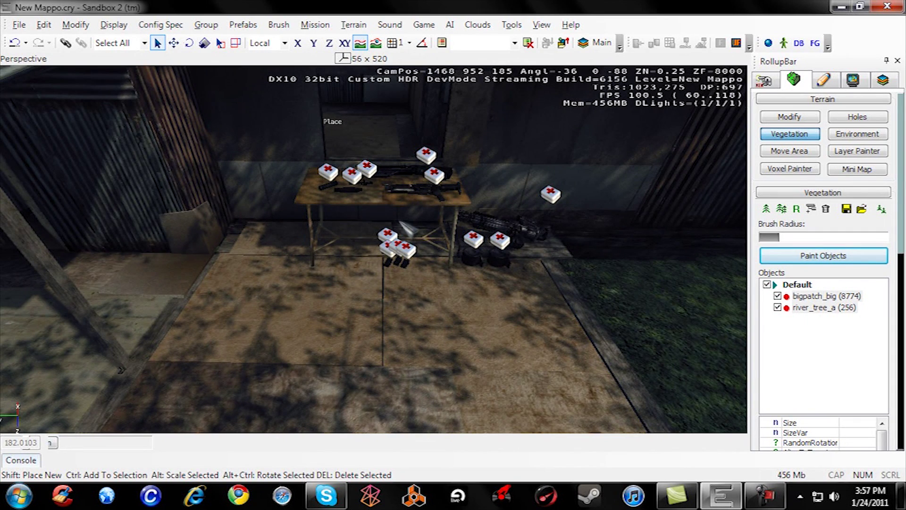
key("ctrl+g")
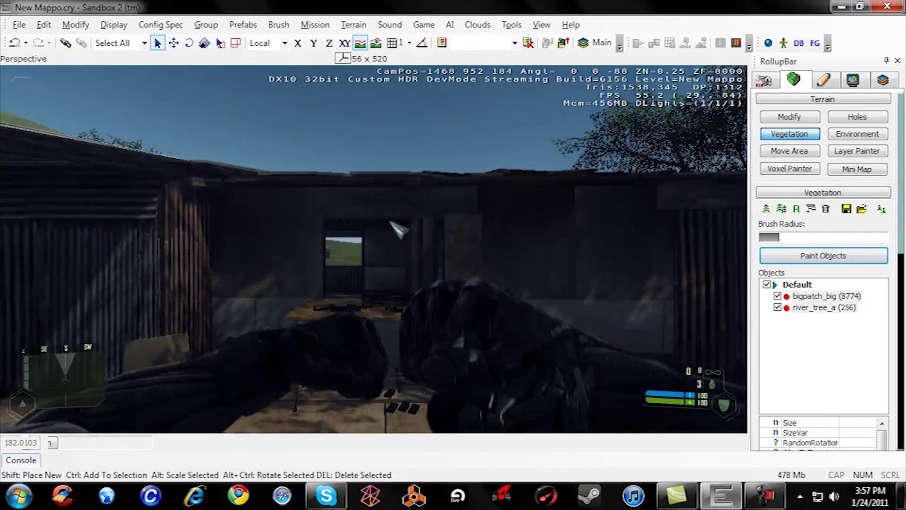
key("w")
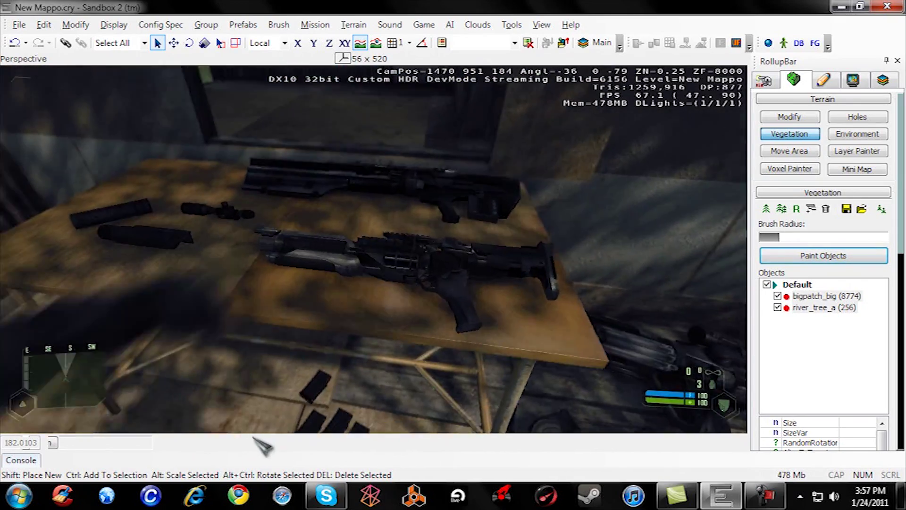
key("a")
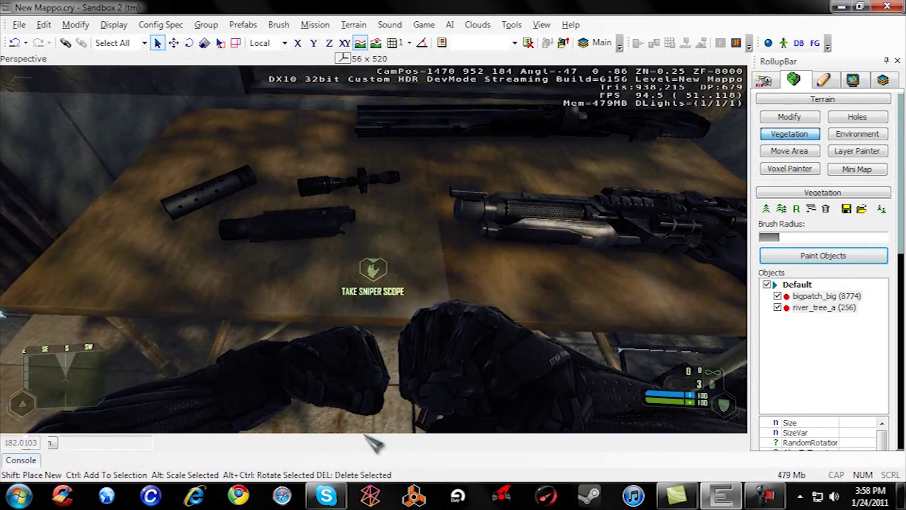
middle_click(408, 429)
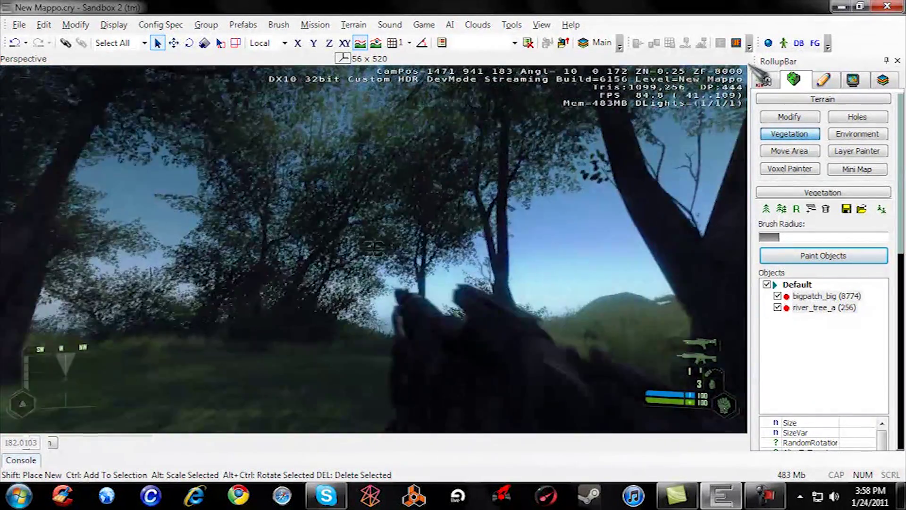
left_click(749, 259)
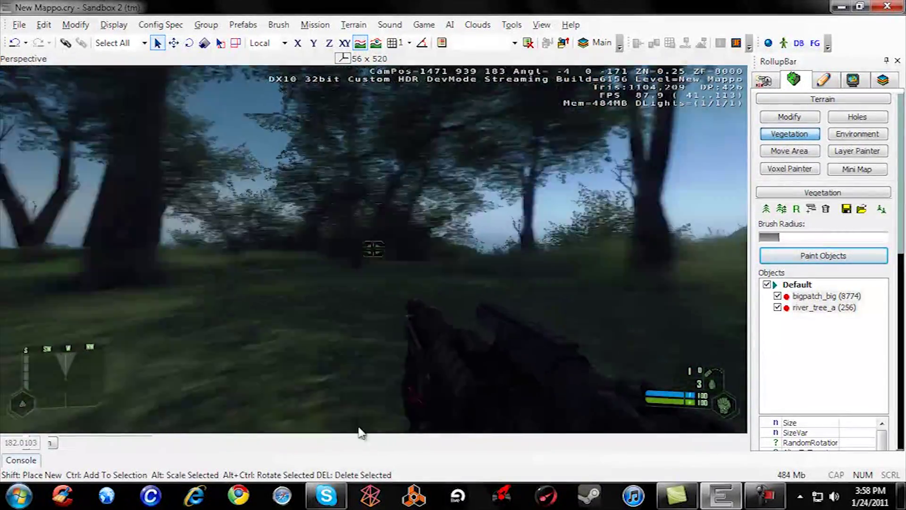
key("Escape")
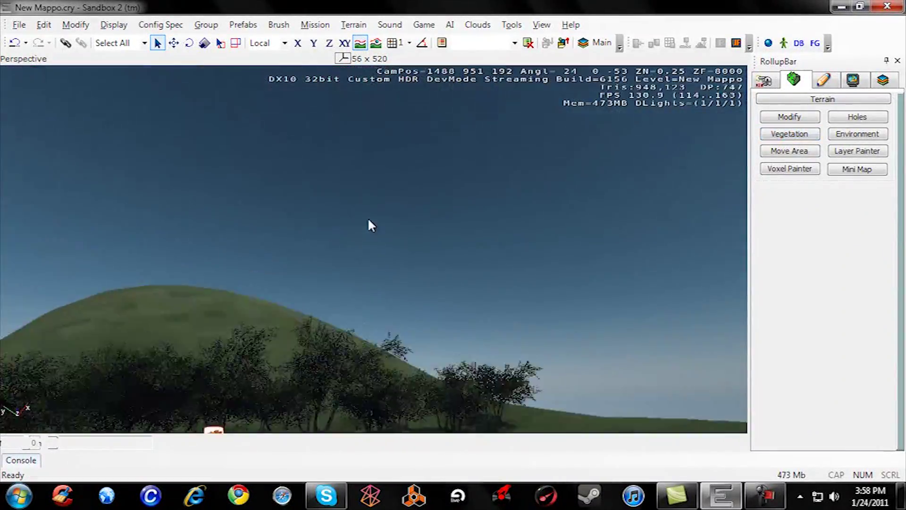
Frame the bare hillside beside the hut, and open the terrain's vegetation tools with the Default object group expanded.
mouse_move(369, 220)
right_mouse_down()
mouse_move(368, 230)
mouse_move(358, 220)
mouse_move(371, 226)
right_mouse_up()
key("s")
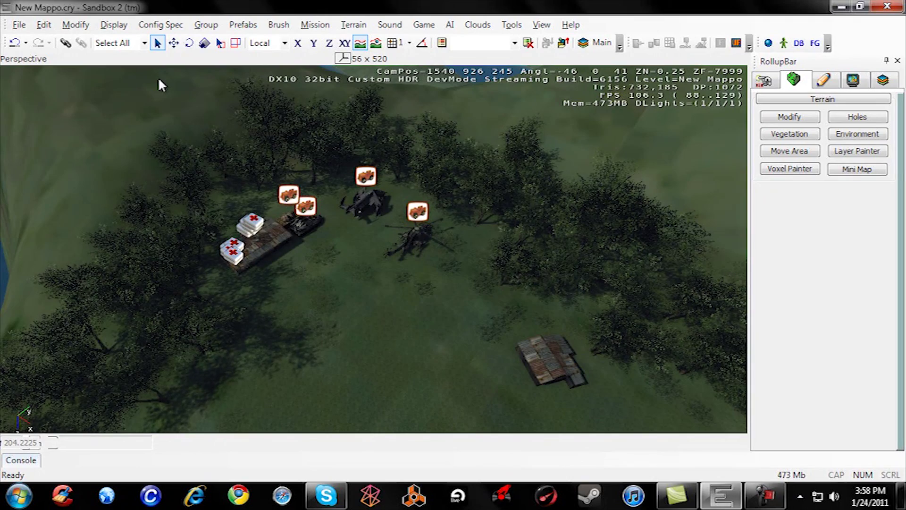
mouse_move(247, 137)
right_mouse_down()
mouse_move(259, 141)
mouse_move(250, 139)
right_mouse_up()
key("a")
key("d")
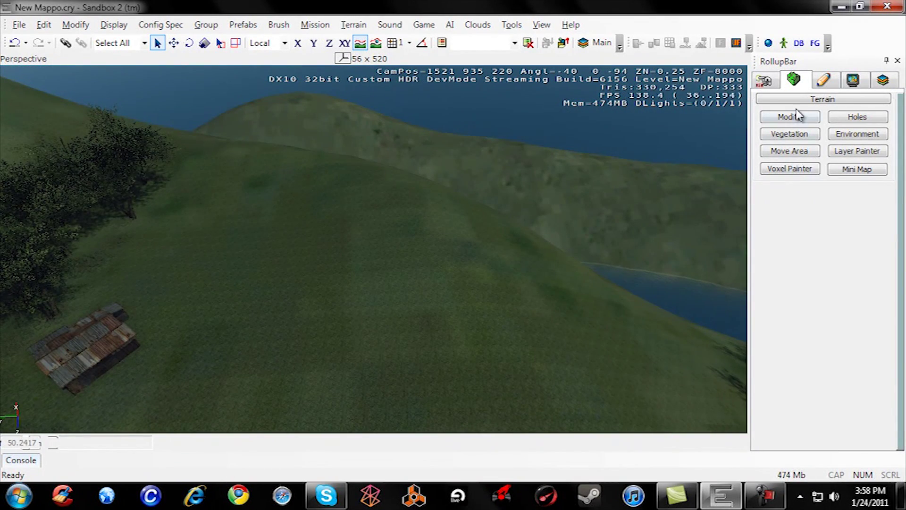
left_click(789, 134)
left_click(777, 285)
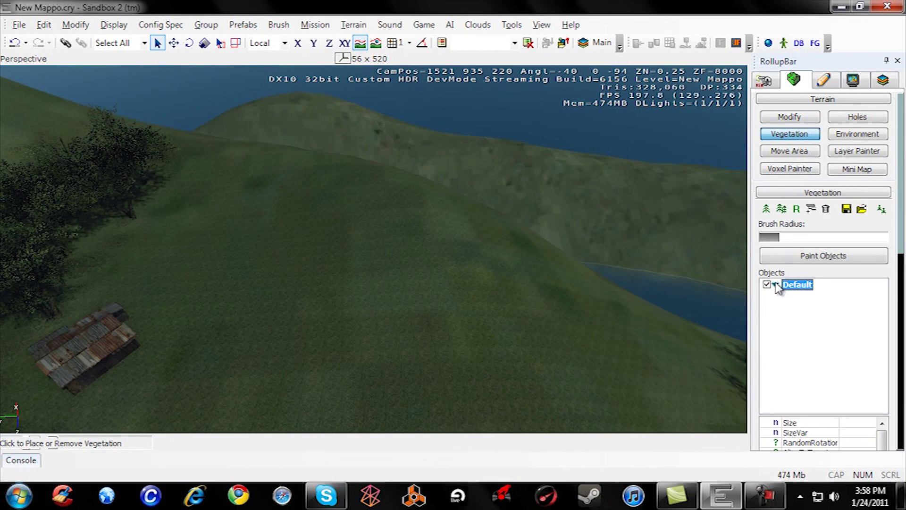
left_click(811, 345)
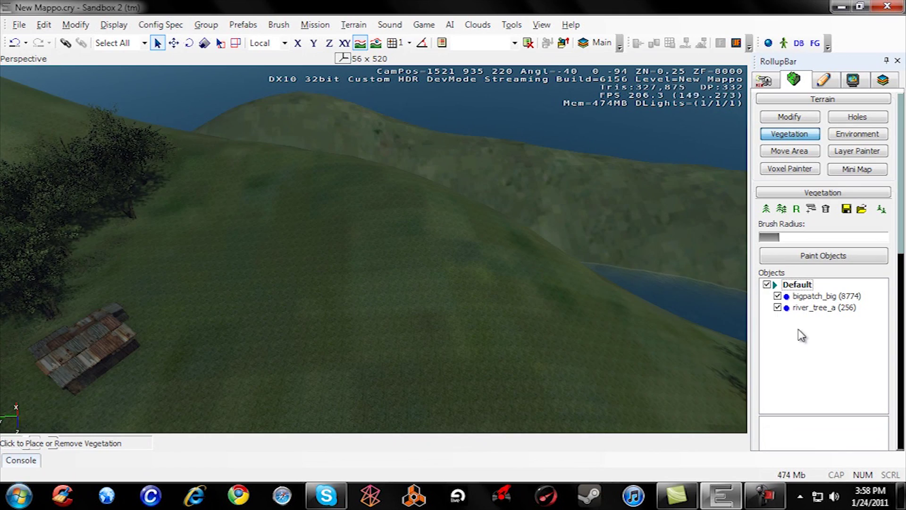
Add bigpatch_medium.cgf from the Natural/ground_plants/grass folder as a new vegetation object.
left_click(769, 211)
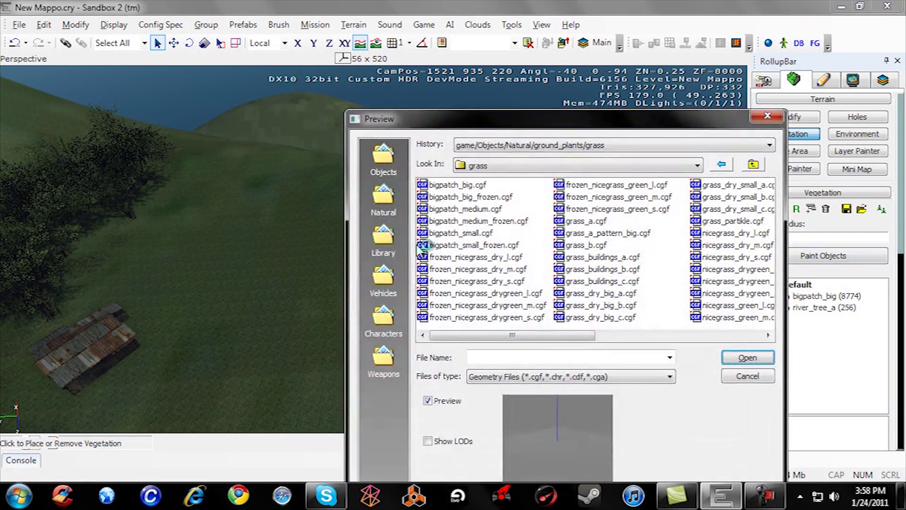
left_click(471, 245)
left_click_drag(486, 134, 378, 72)
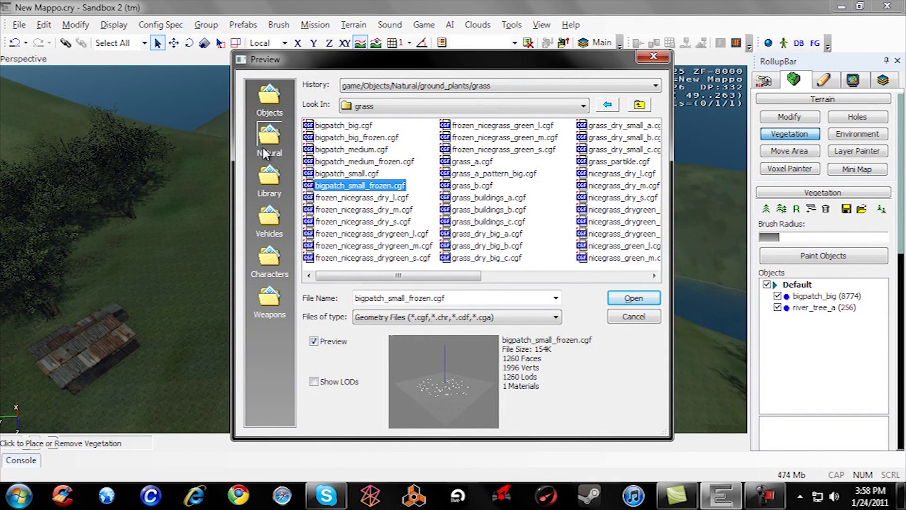
left_click(270, 139)
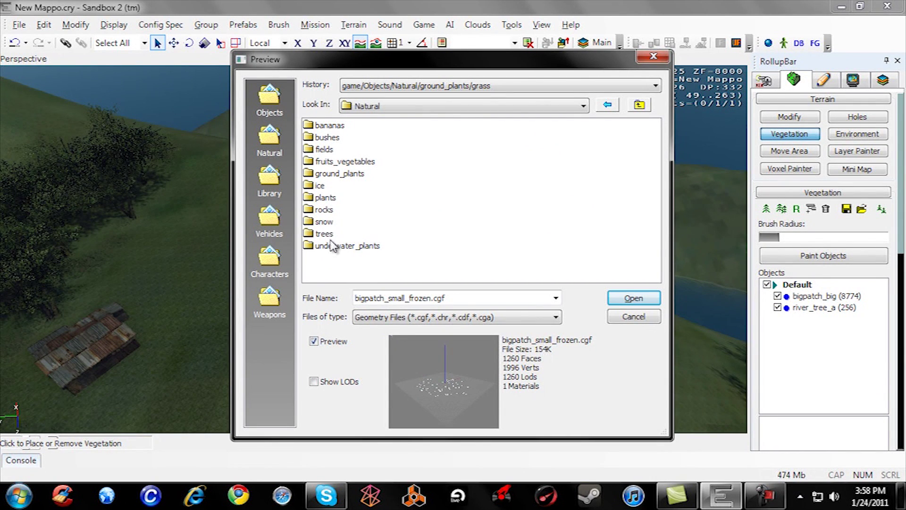
left_click(323, 176)
double_click(323, 176)
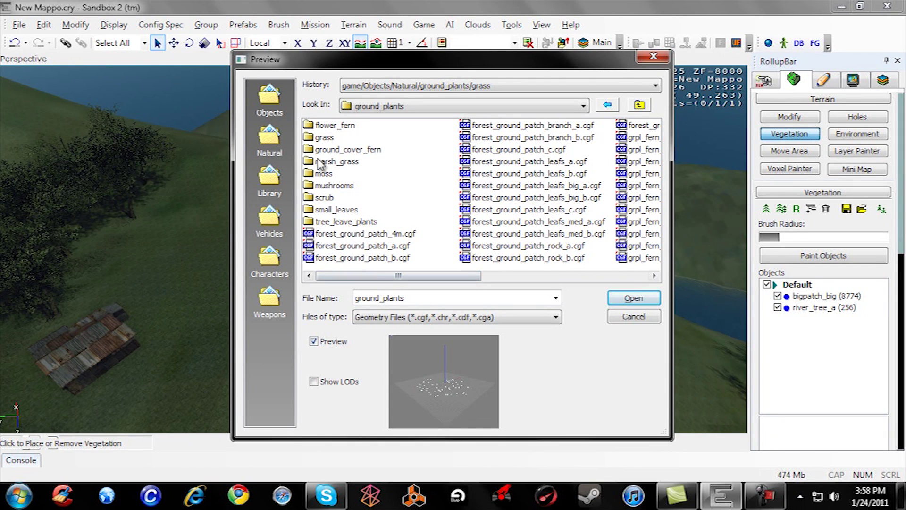
double_click(323, 138)
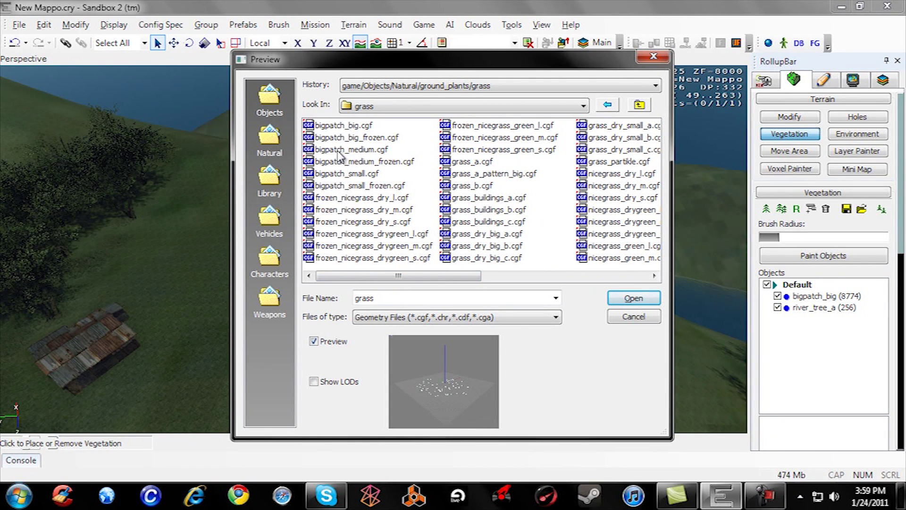
left_click(339, 150)
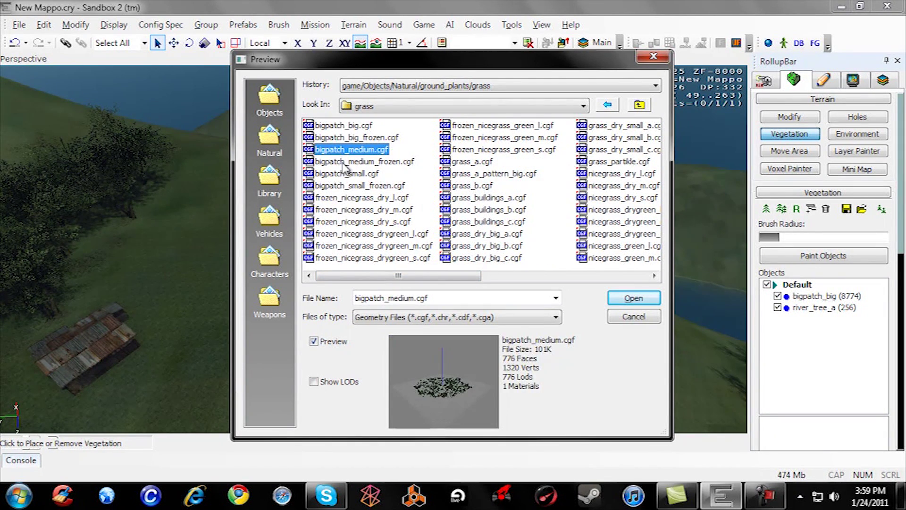
left_click(634, 298)
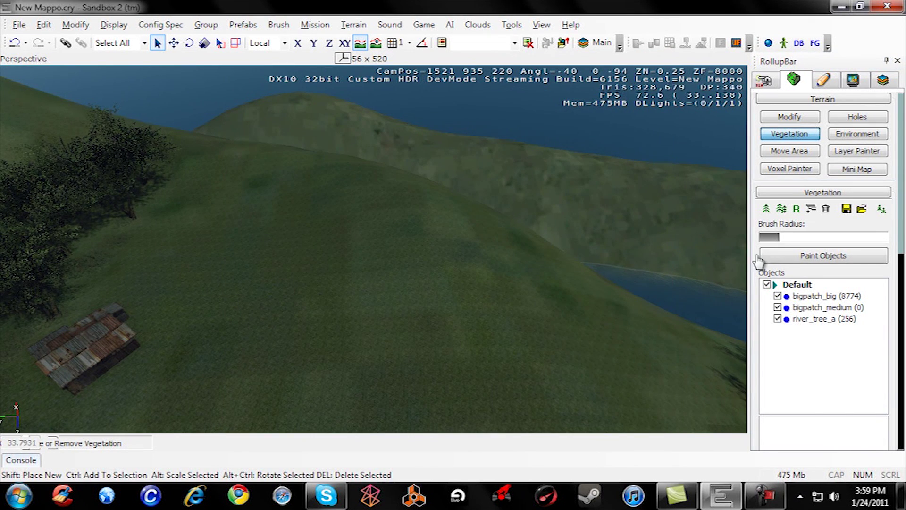
Enable RandomRotation, AlignToTerrain and UseTerrainColor for bigpatch_medium, and set its Size and SizeVar to 0.5.
left_click(817, 313)
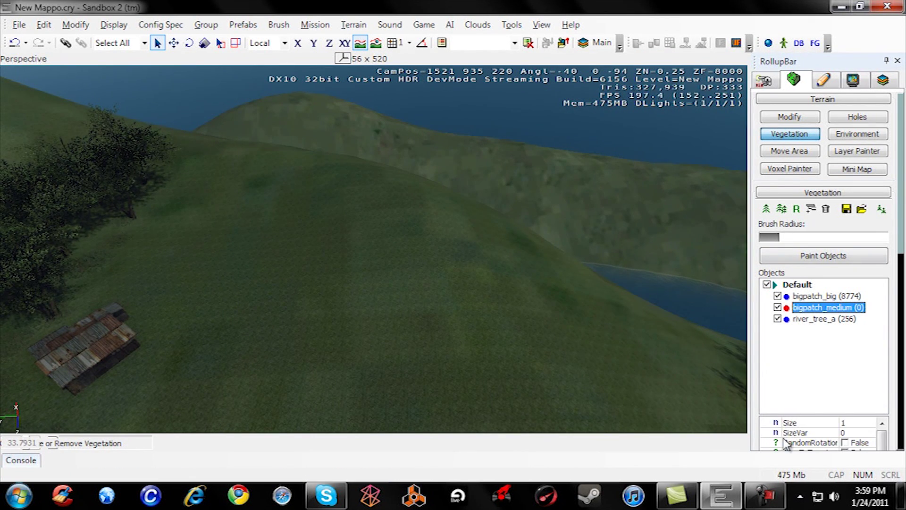
left_click_drag(903, 253, 900, 384)
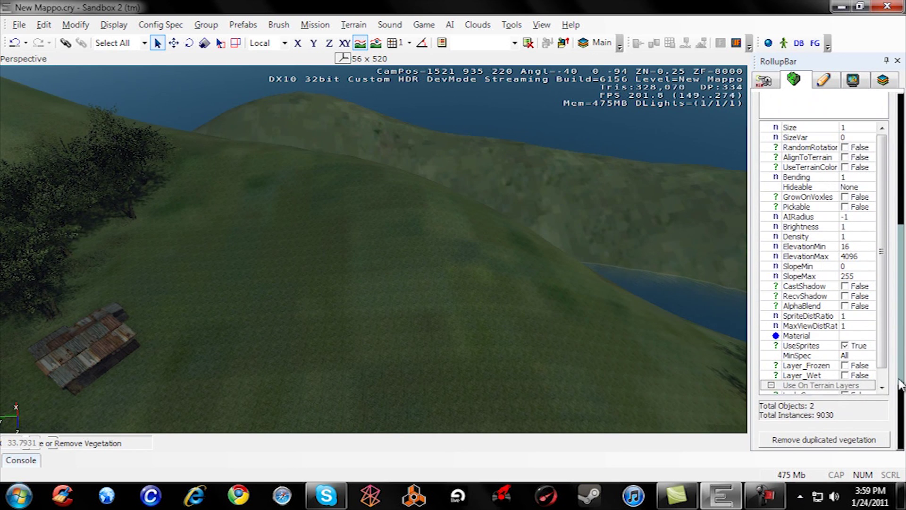
left_click(845, 148)
left_click(847, 168)
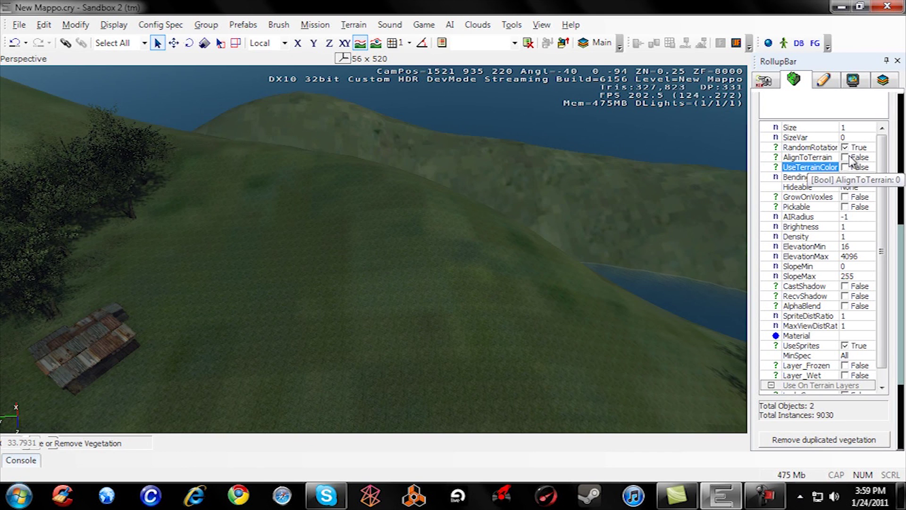
left_click(850, 157)
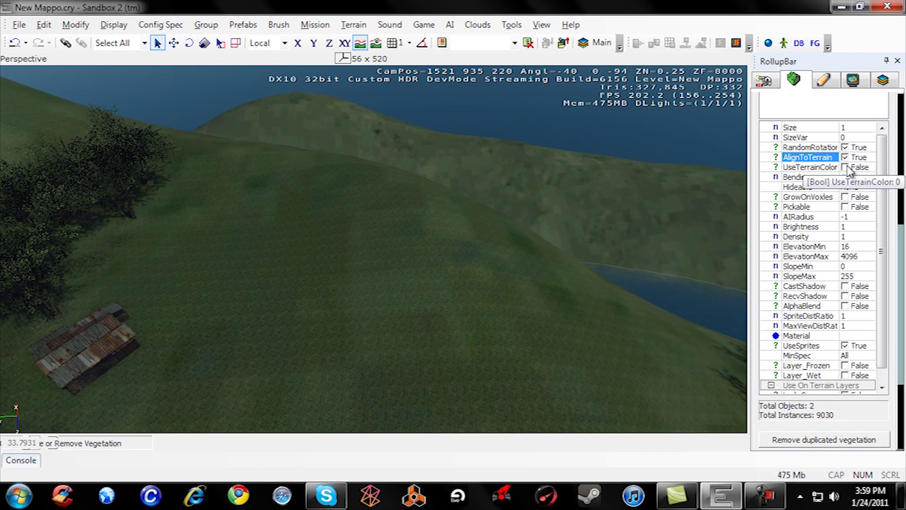
left_click(845, 167)
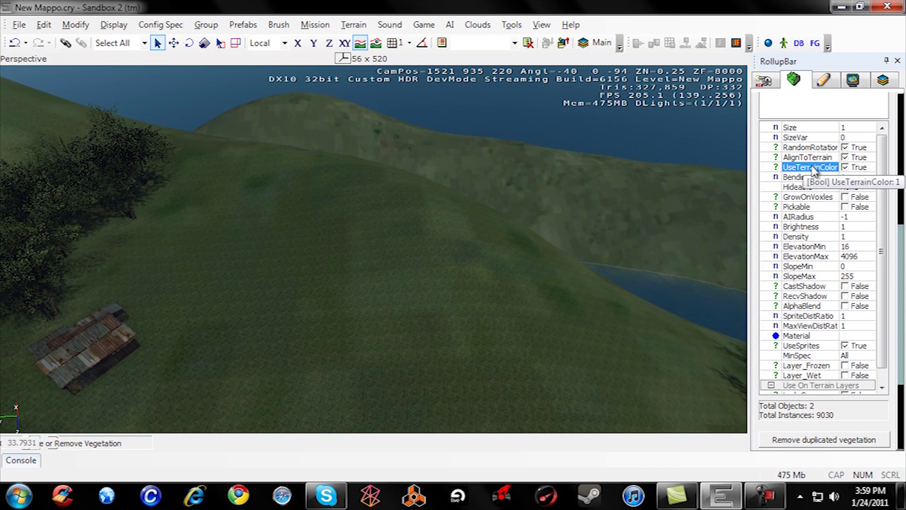
left_click(849, 137)
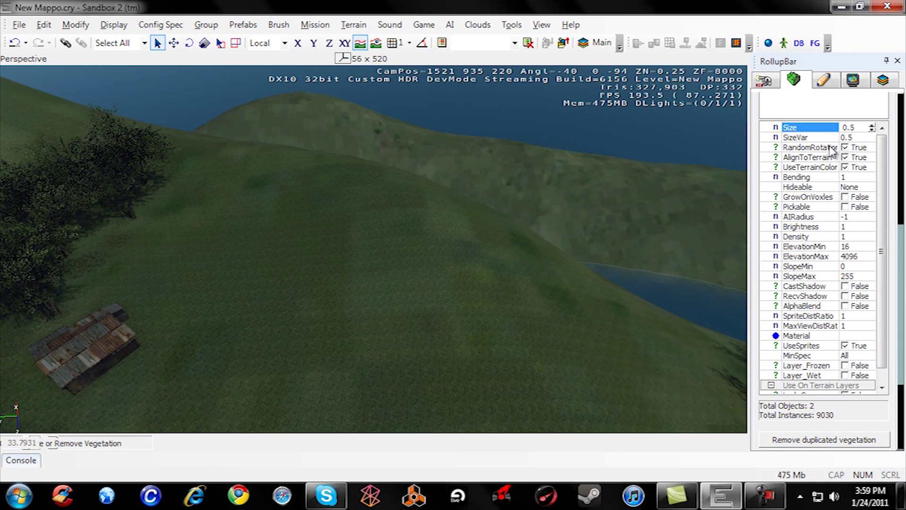
Enable CastShadow and RecvShadow for bigpatch_medium, and disable UseSprites.
scroll(787, 184, "down", 1)
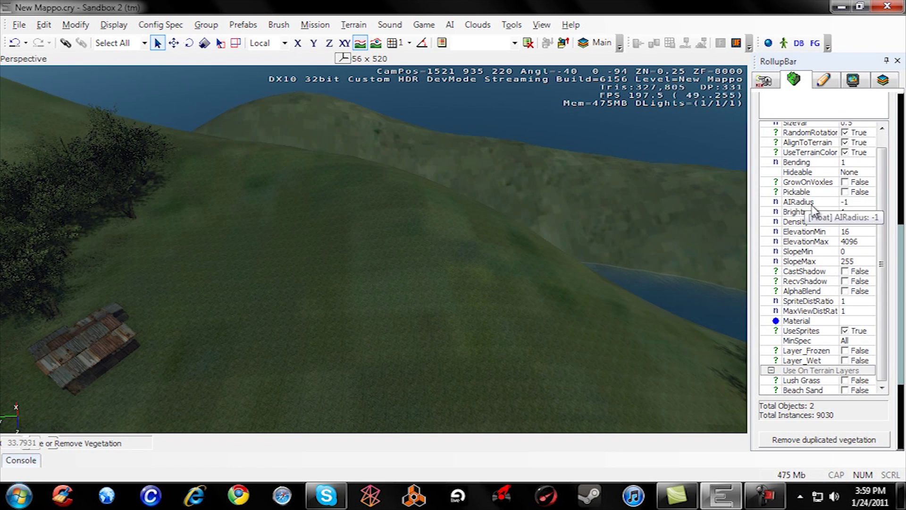
left_click(848, 275)
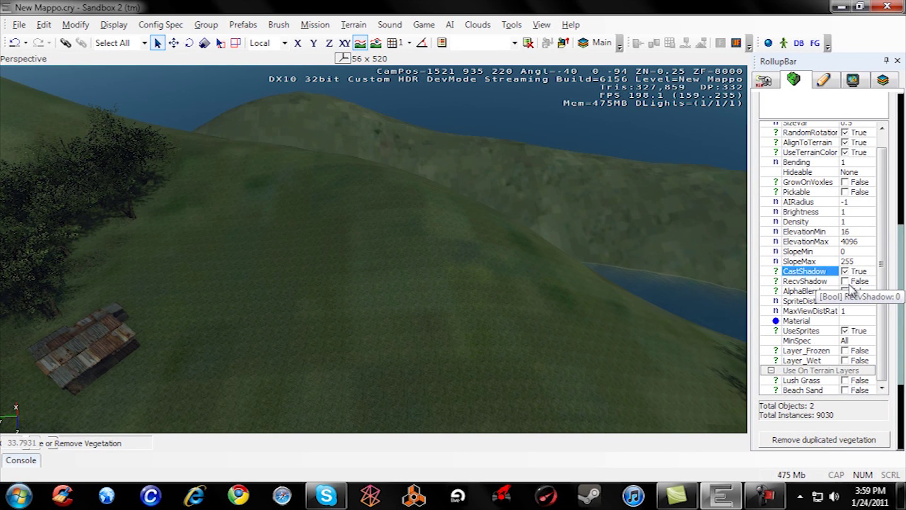
left_click(845, 281)
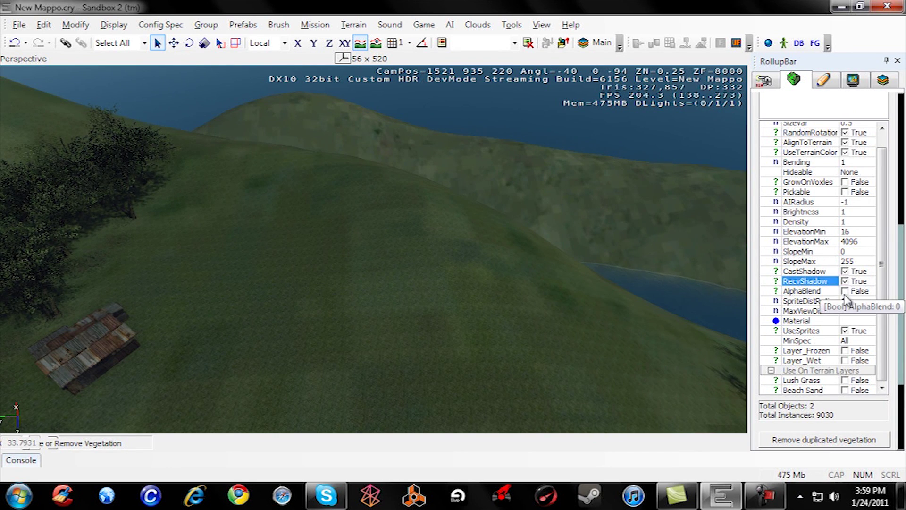
left_click(845, 332)
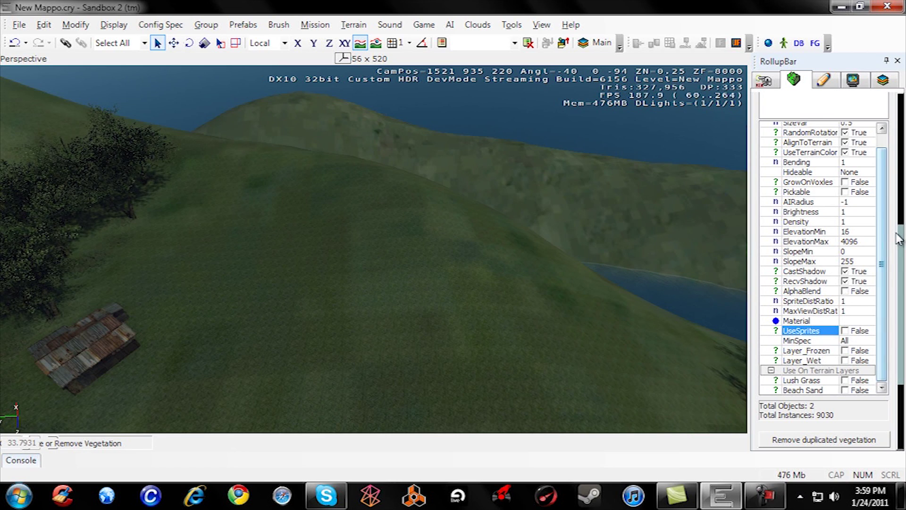
Activate object painting for bigpatch_medium with a slightly larger brush radius, and look over its density and other properties.
left_click_drag(903, 231, 903, 100)
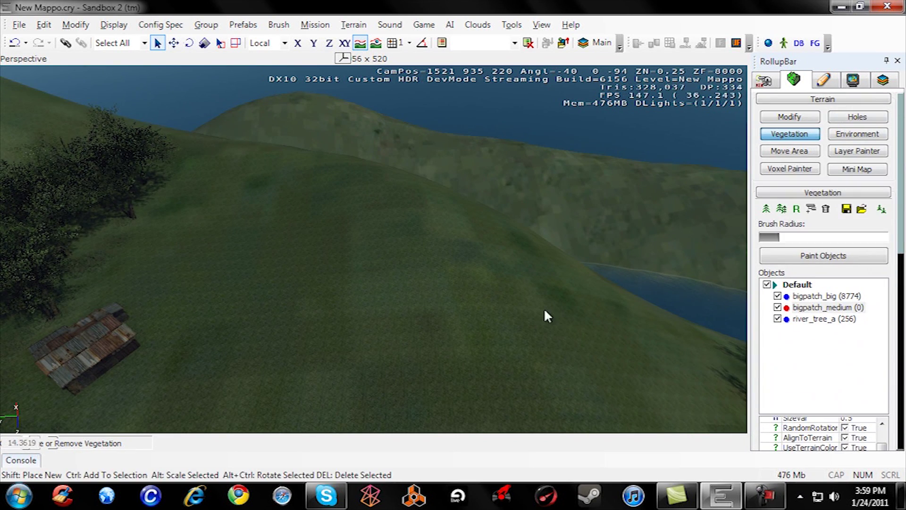
left_click(786, 253)
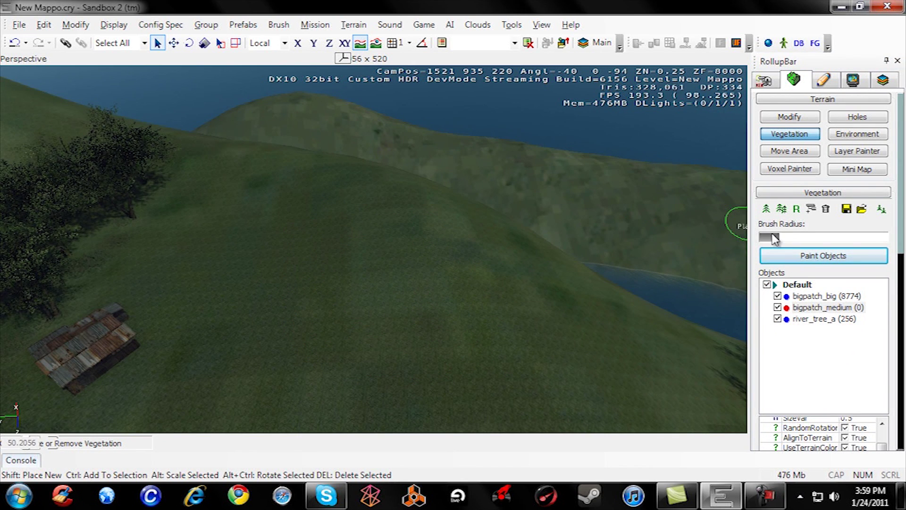
left_click_drag(903, 255, 901, 352)
mouse_move(437, 328)
right_mouse_down()
mouse_move(430, 326)
mouse_move(438, 325)
right_mouse_up()
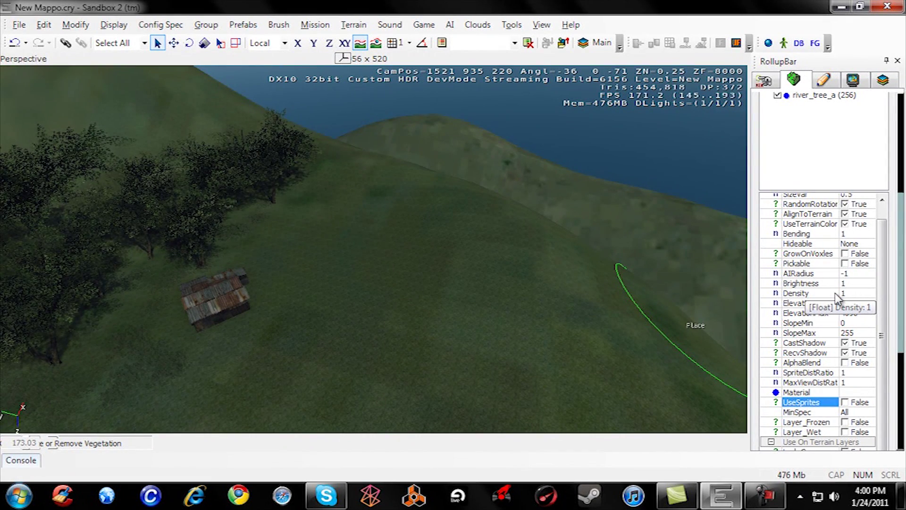
scroll(889, 244, "up", 5)
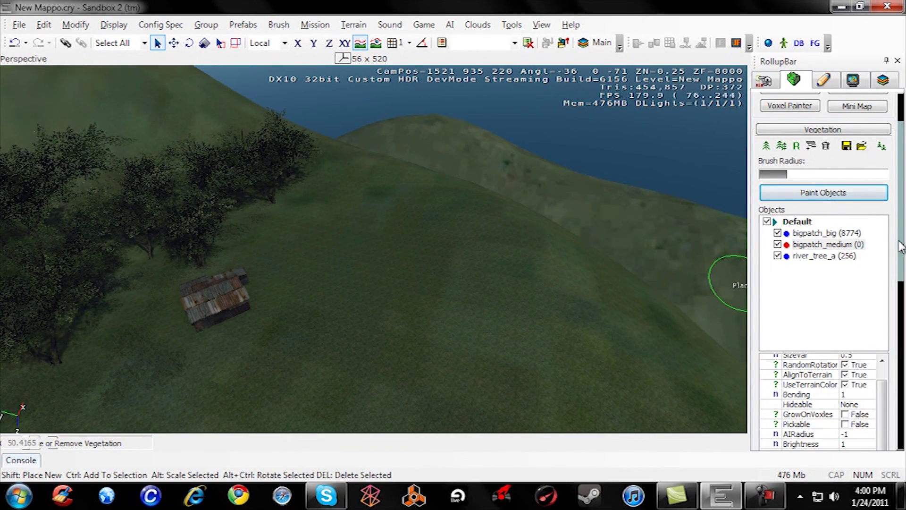
scroll(899, 245, "down", 5)
scroll(839, 252, "up", 6)
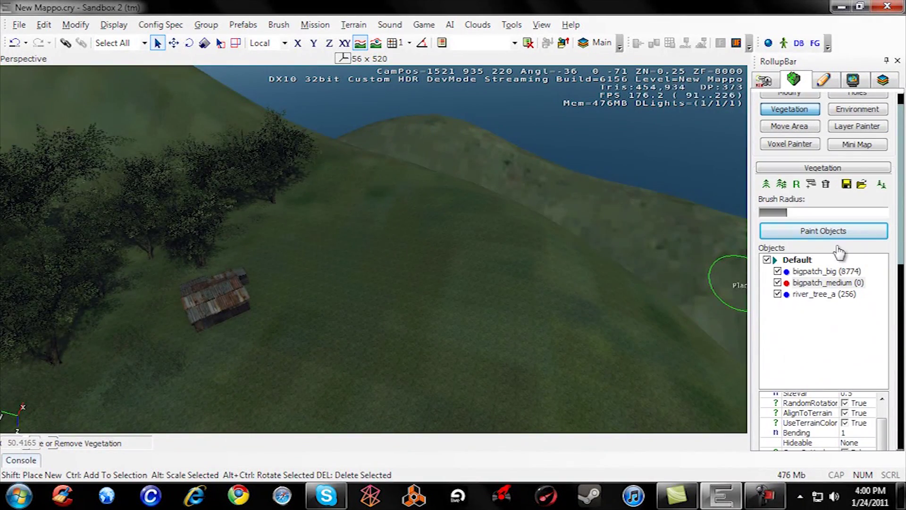
Paint bigpatch_medium grass in broad strokes across the open hillside beside the rusty shed.
mouse_move(397, 255)
left_mouse_down()
mouse_move(404, 236)
mouse_move(525, 299)
mouse_move(419, 325)
mouse_move(440, 242)
mouse_move(428, 266)
mouse_move(360, 211)
left_mouse_up()
key("s")
mouse_move(360, 211)
right_mouse_down()
mouse_move(390, 228)
mouse_move(375, 235)
right_mouse_up()
left_click_drag(356, 240, 282, 349)
right_click_drag(380, 330, 436, 322)
mouse_move(453, 315)
left_mouse_down()
mouse_move(526, 300)
mouse_move(299, 229)
left_mouse_up()
key("w")
right_click_drag(299, 229, 284, 220)
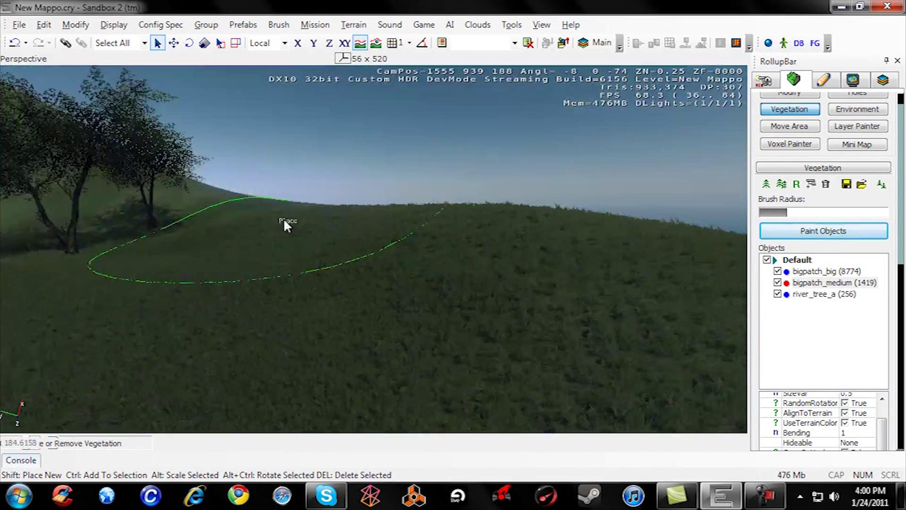
Enter game mode and walk through the painted grass to examine it at ground level, and return to editing.
key("ctrl+g")
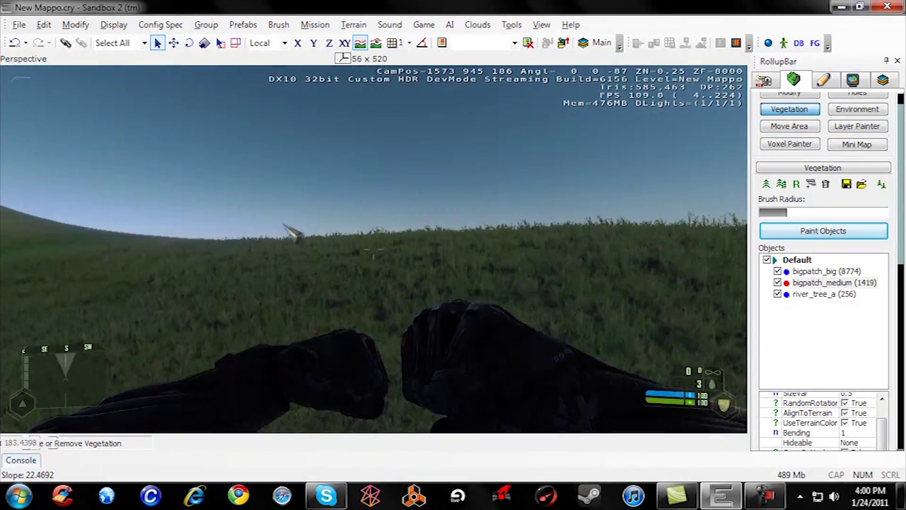
key("w")
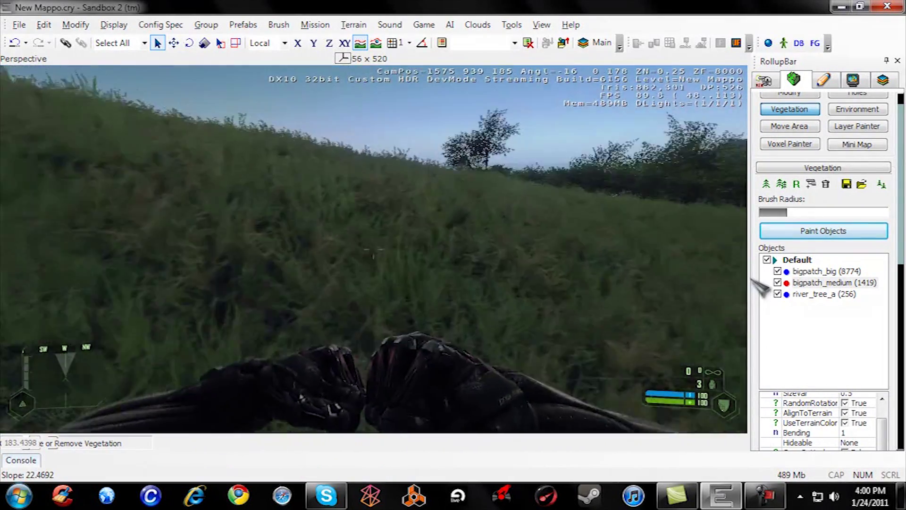
key("w")
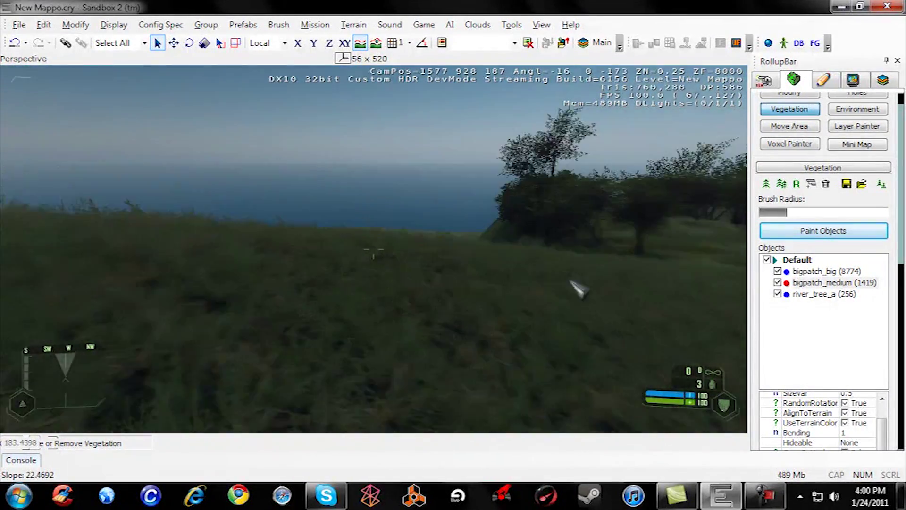
key("w")
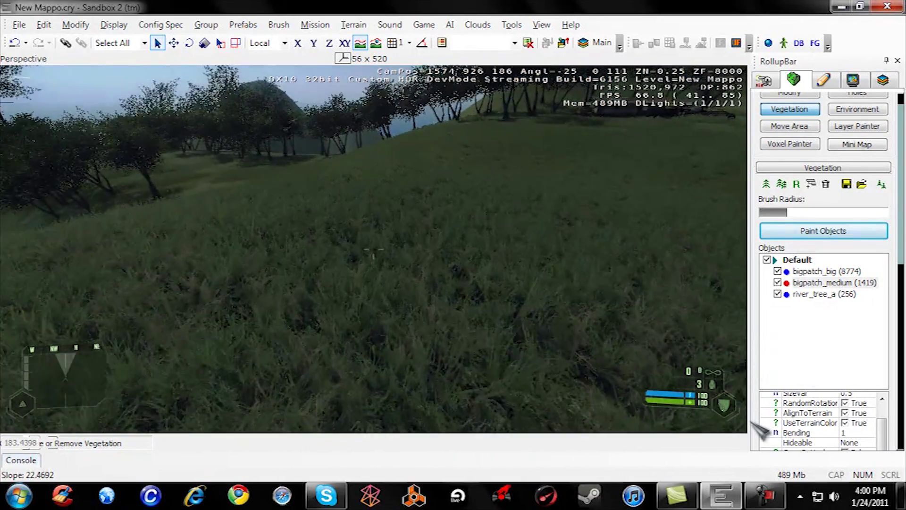
key("ctrl")
key("w")
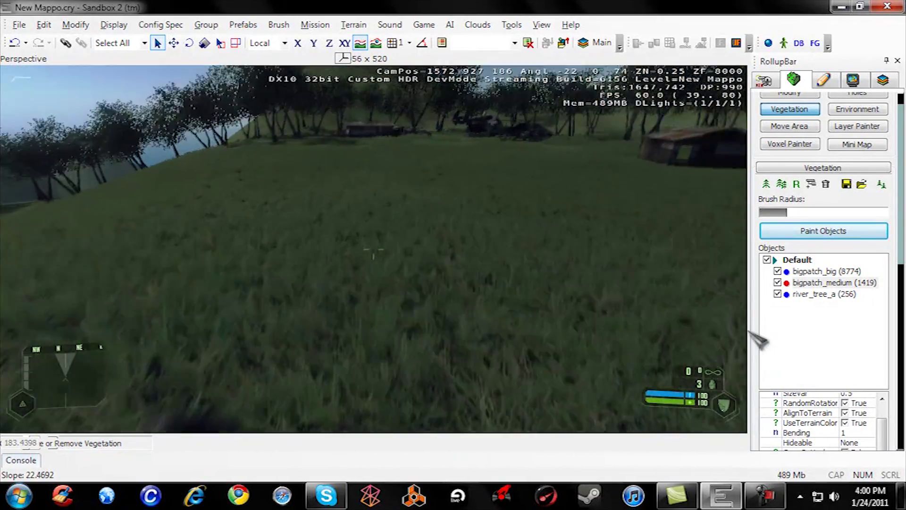
key("w")
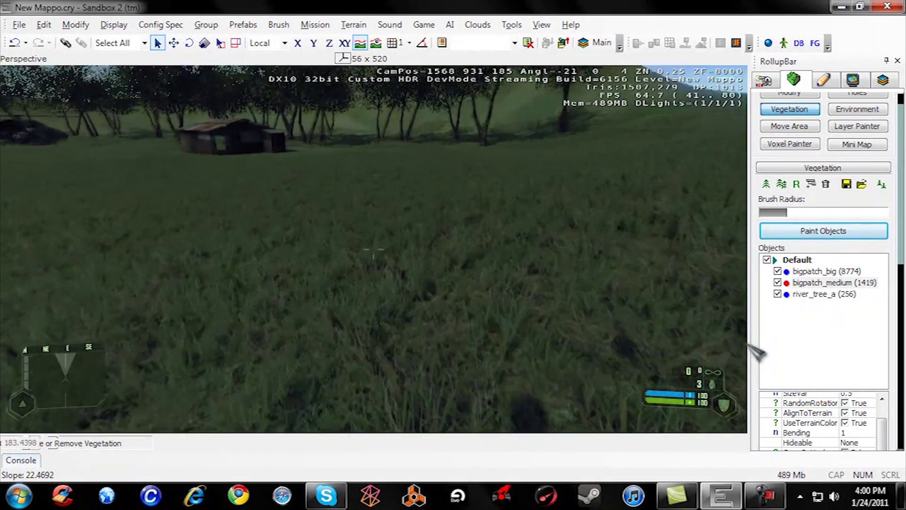
key("w")
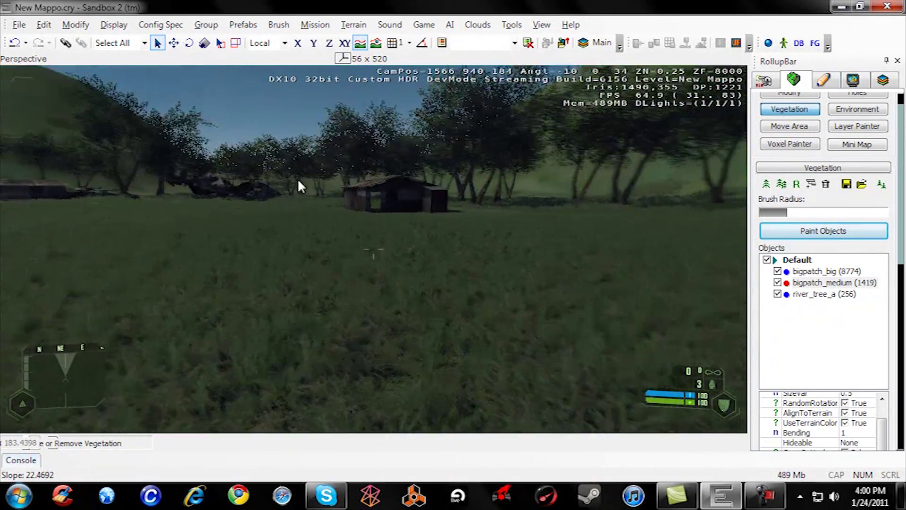
key("Escape")
Return to an overhead view of the hillside, reopen the vegetation tools and expand the Default object category.
right_click_drag(293, 222, 292, 220)
key("s")
key("s")
key("w")
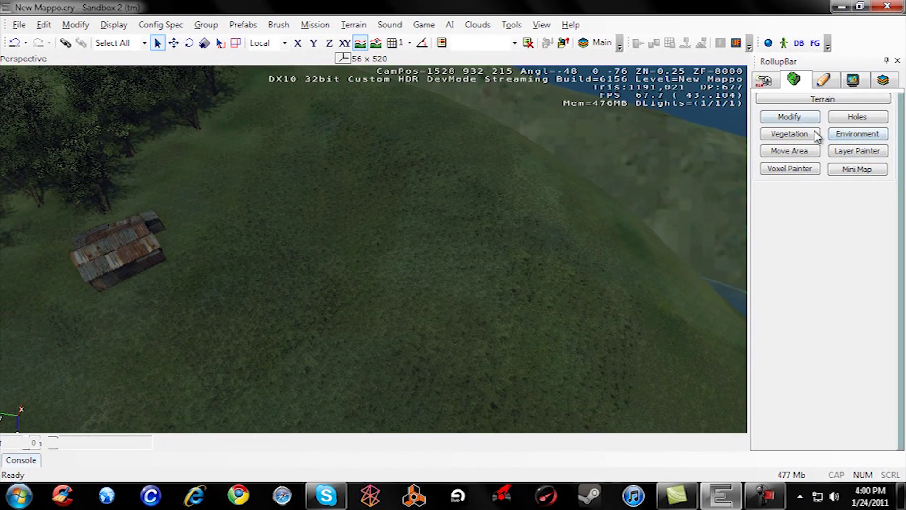
left_click(806, 134)
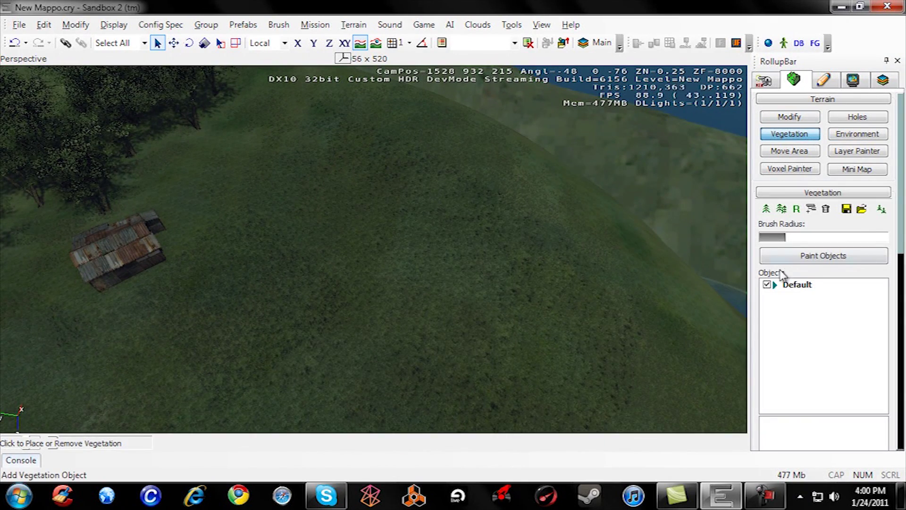
left_click(786, 285)
left_click(783, 355)
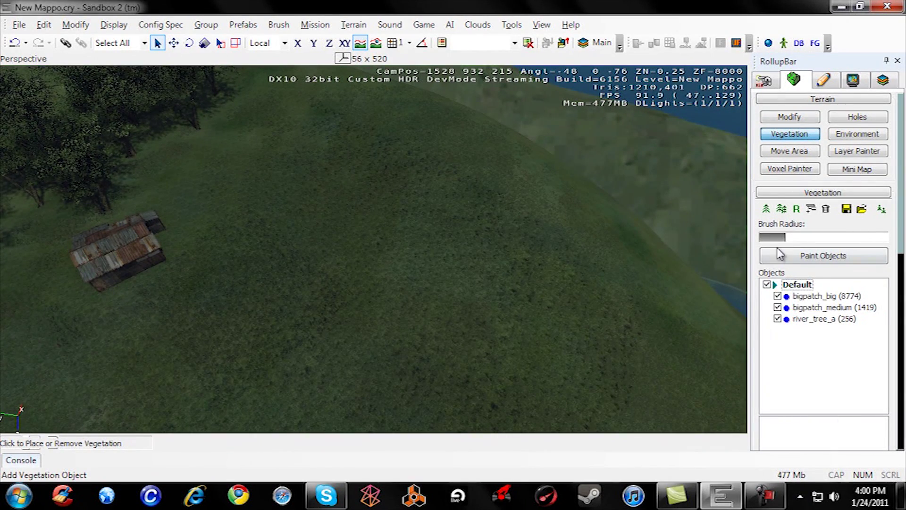
Add river_tree_c.cgf from the Natural/trees/river_tree folder as a new vegetation object and select it.
left_click(767, 209)
left_click_drag(366, 69, 317, 50)
left_click(221, 120)
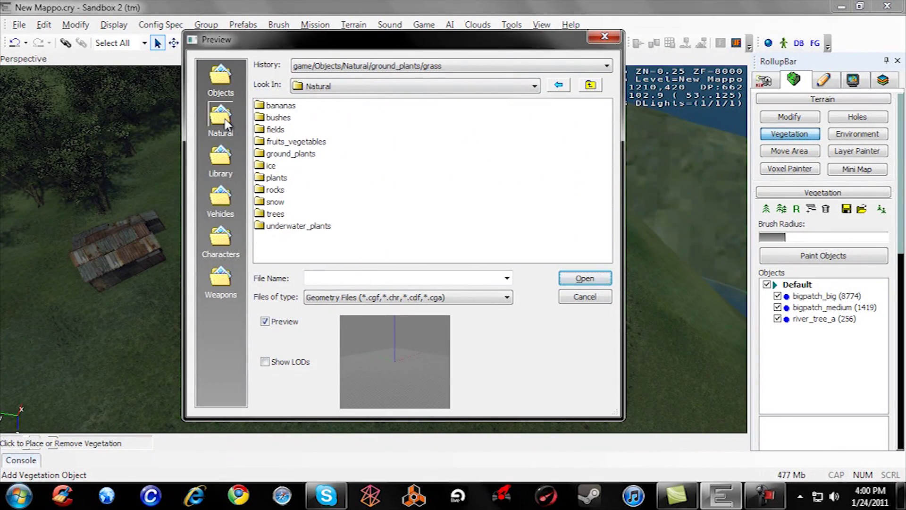
double_click(271, 213)
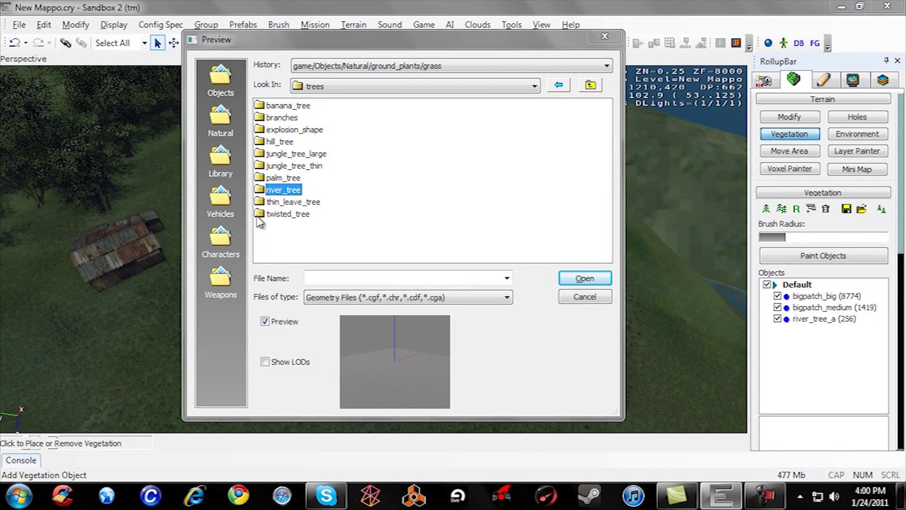
double_click(260, 191)
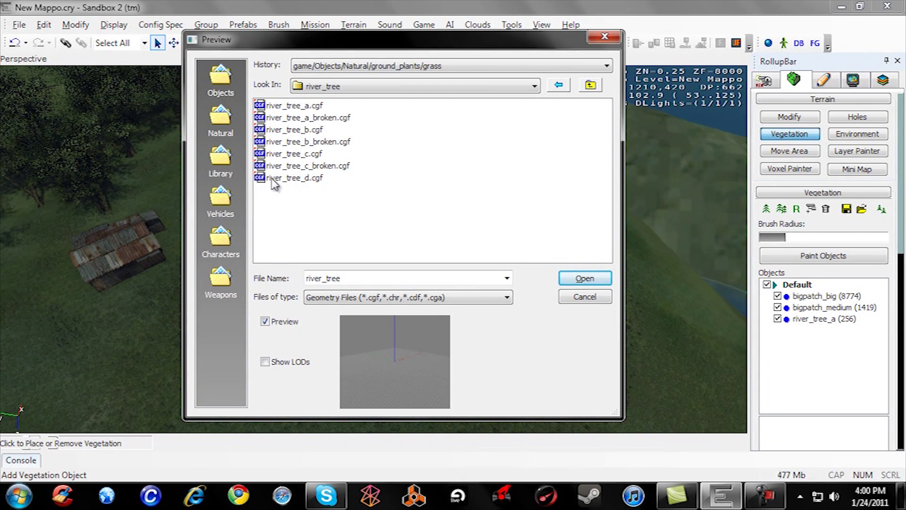
left_click(292, 157)
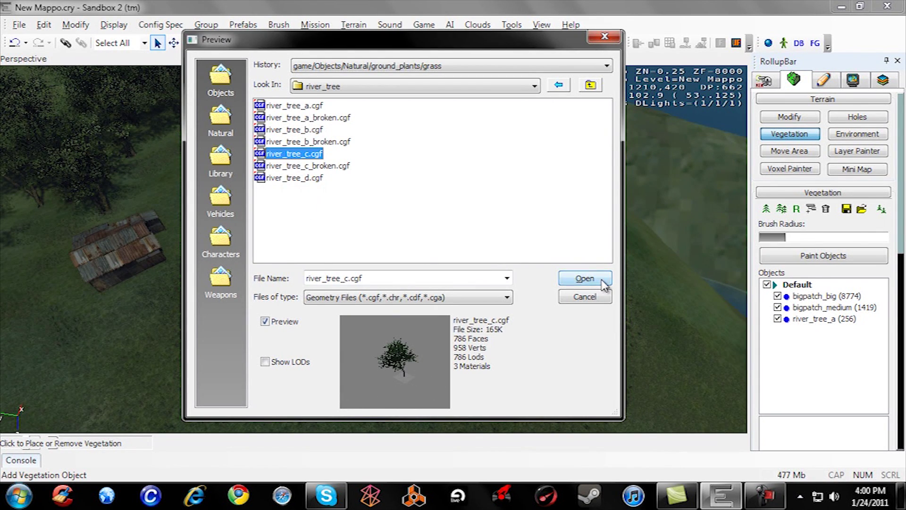
left_click(585, 278)
left_click(828, 330)
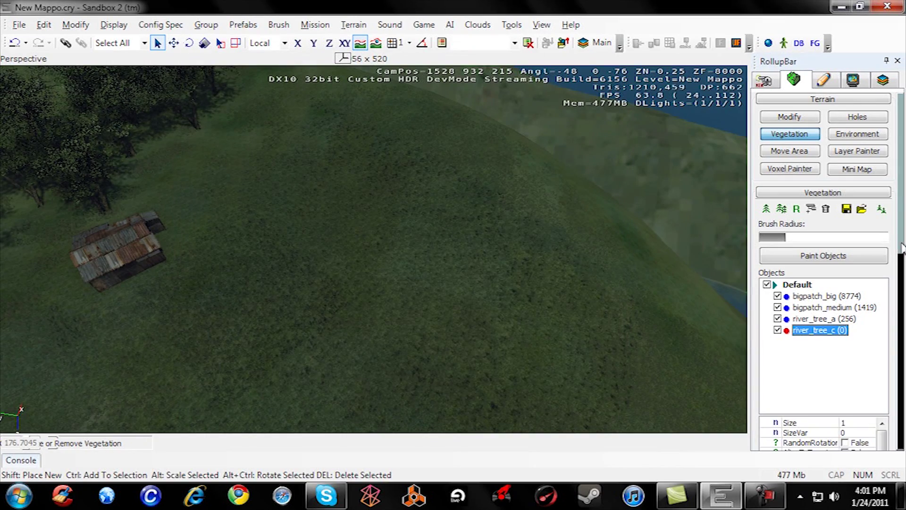
Set SizeVar to 1.5 for river_tree_c and enable RandomRotation, AlignToTerrain and UseTerrainColor.
scroll(844, 245, "down", 5)
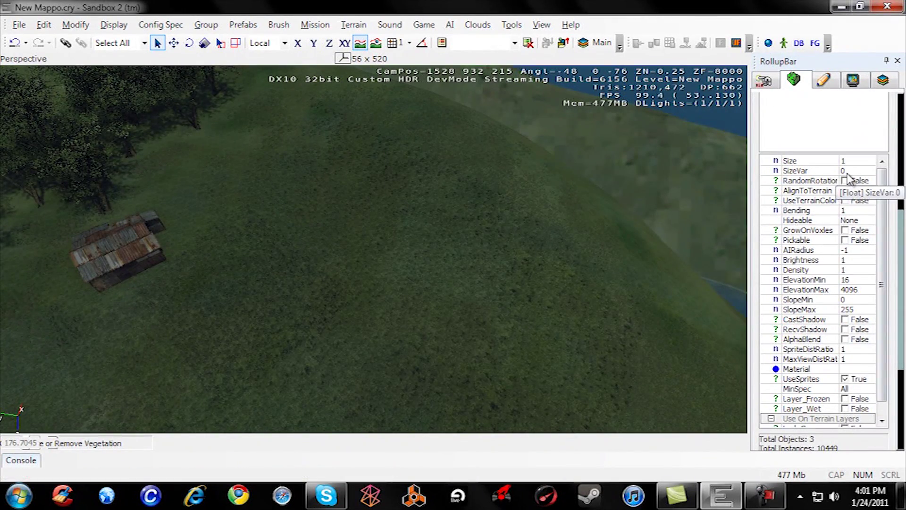
mouse_move(572, 198)
right_mouse_down()
mouse_move(557, 207)
mouse_move(599, 200)
mouse_move(578, 203)
right_mouse_up()
key("w")
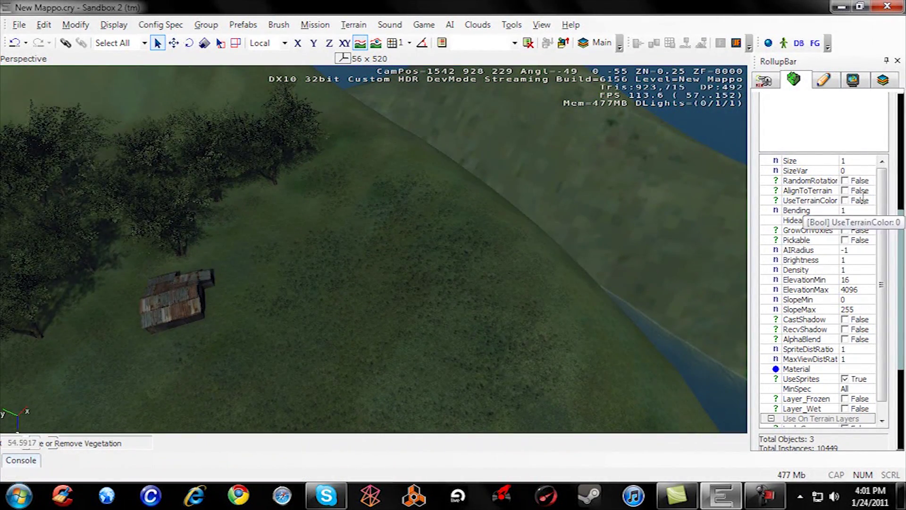
left_click(844, 171)
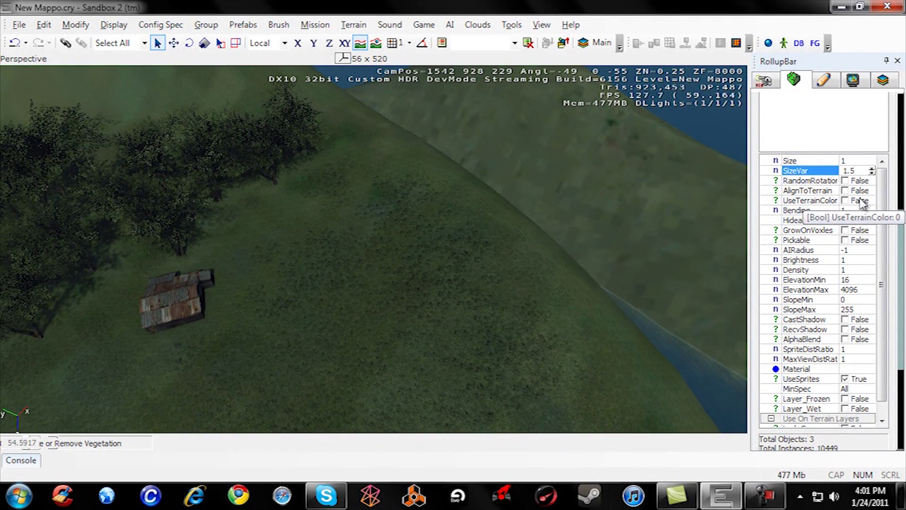
left_click(851, 183)
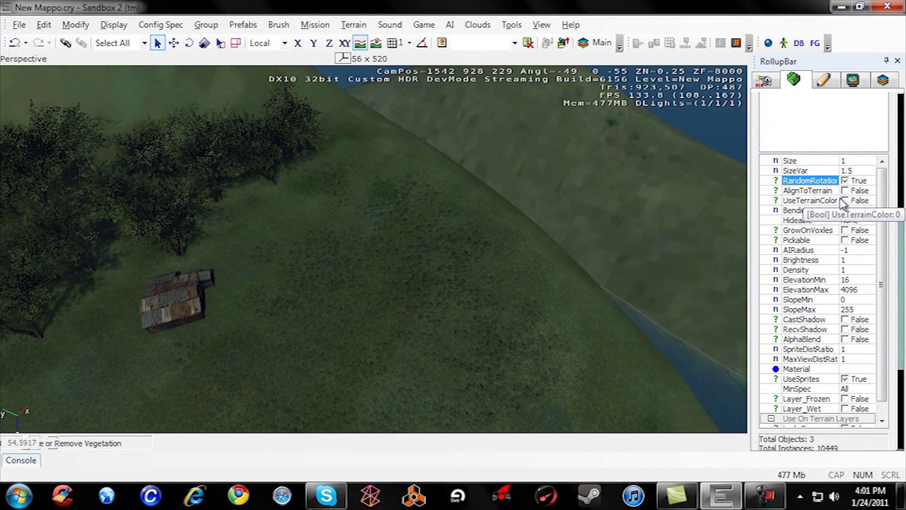
left_click(844, 191)
left_click(847, 211)
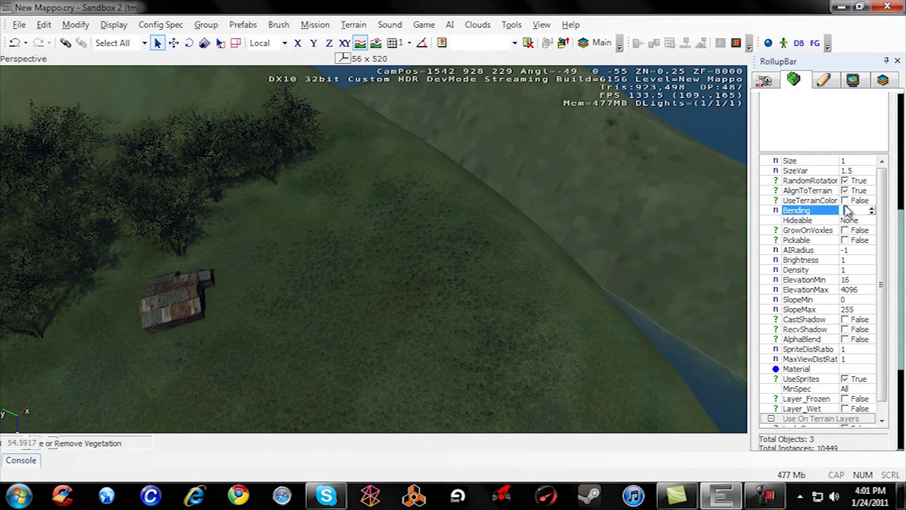
left_click(845, 201)
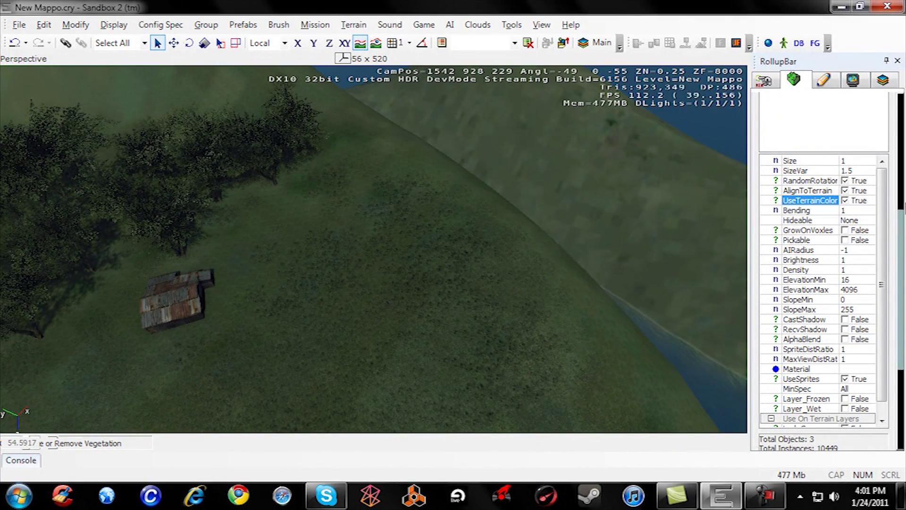
Disable UseSprites for river_tree_c and enable CastShadow and RecvShadow.
left_click_drag(902, 249, 902, 327)
mouse_move(479, 325)
right_mouse_down()
mouse_move(499, 327)
mouse_move(485, 327)
right_mouse_up()
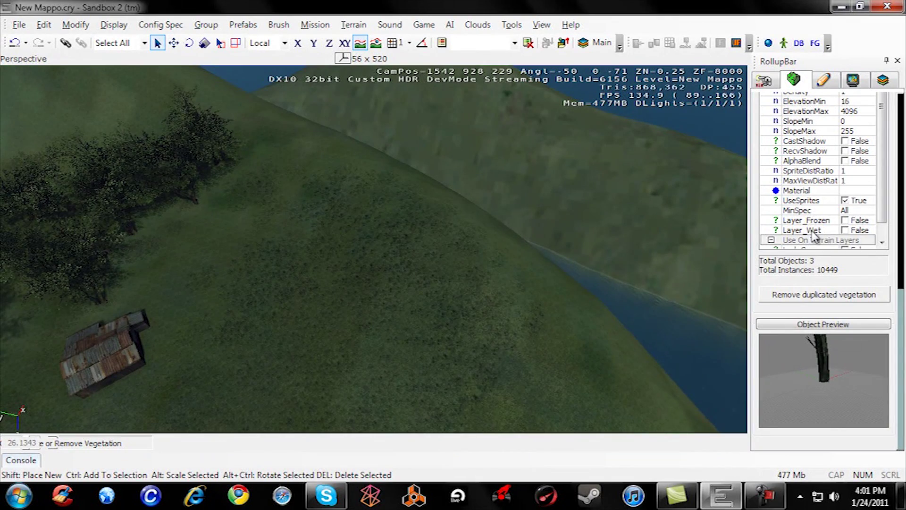
left_click(844, 200)
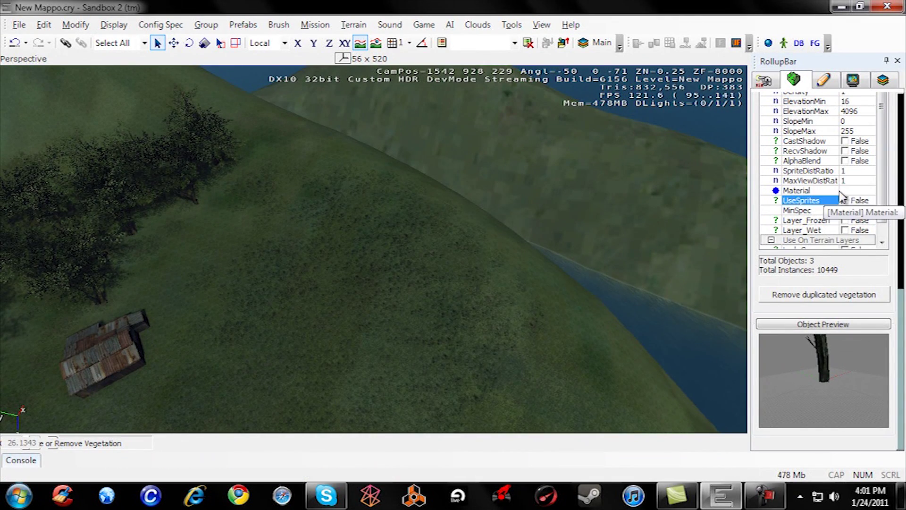
left_click_drag(899, 305, 898, 227)
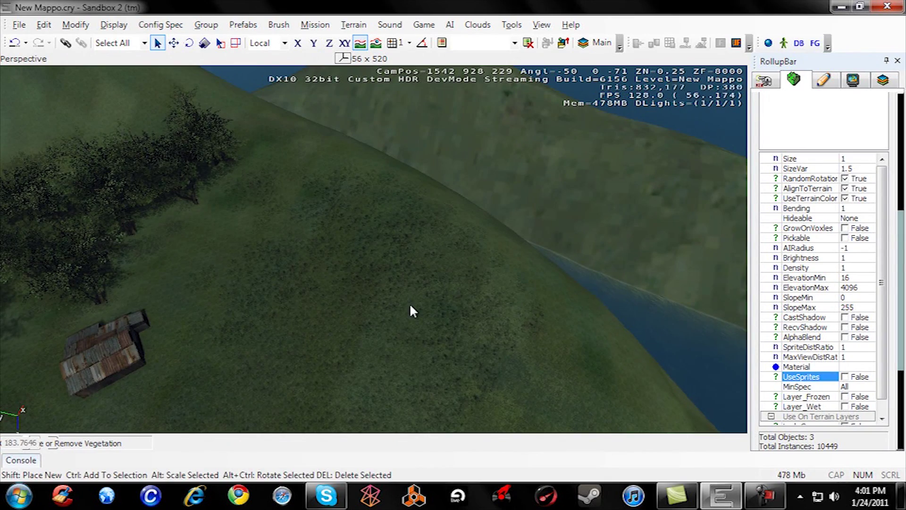
right_click_drag(409, 302, 410, 302)
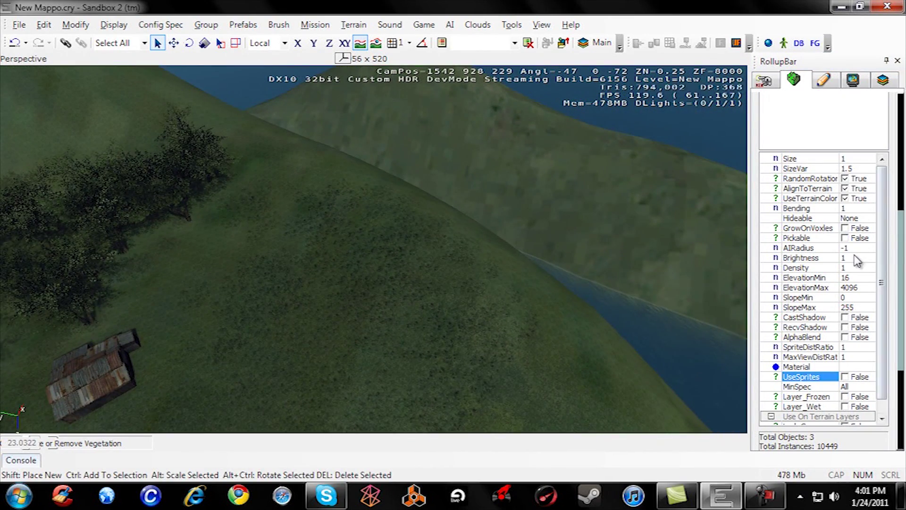
left_click(845, 317)
left_click(844, 327)
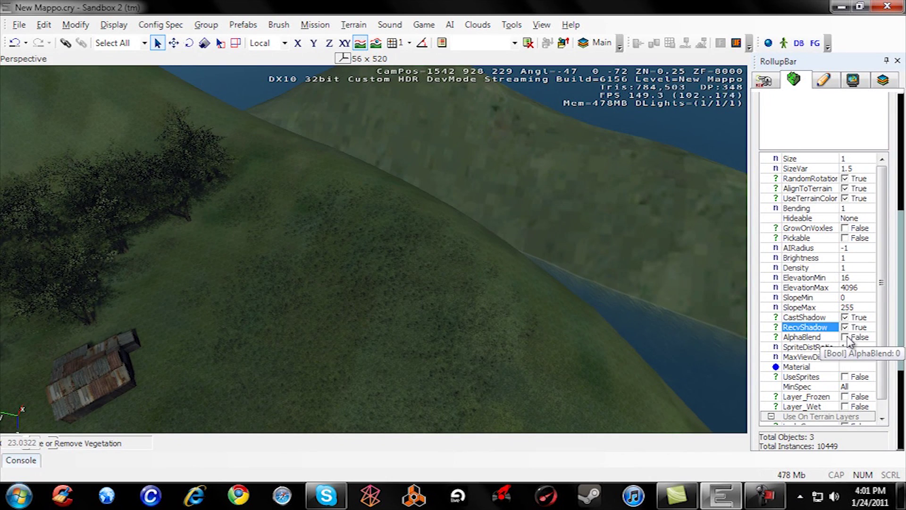
Set the Density of river_tree_c to 10 and activate object painting with that tree selected.
scroll(902, 292, "up", 1)
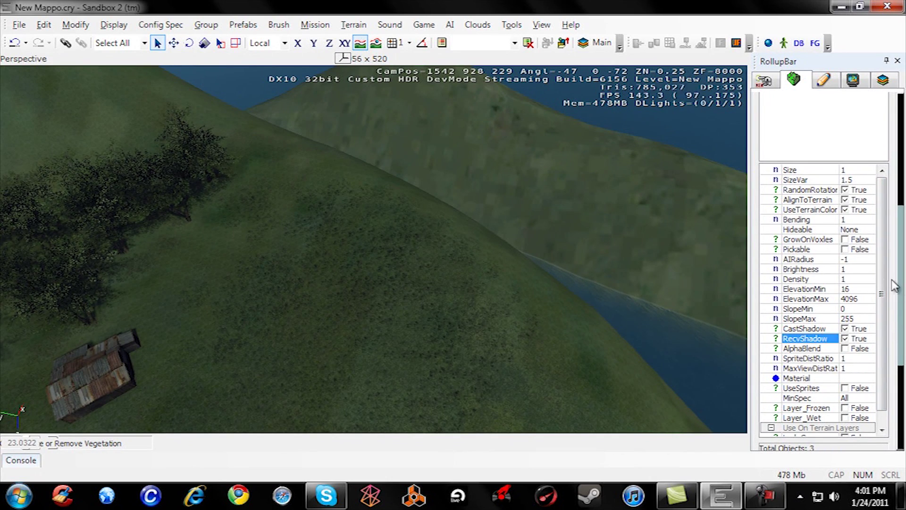
left_click(845, 279)
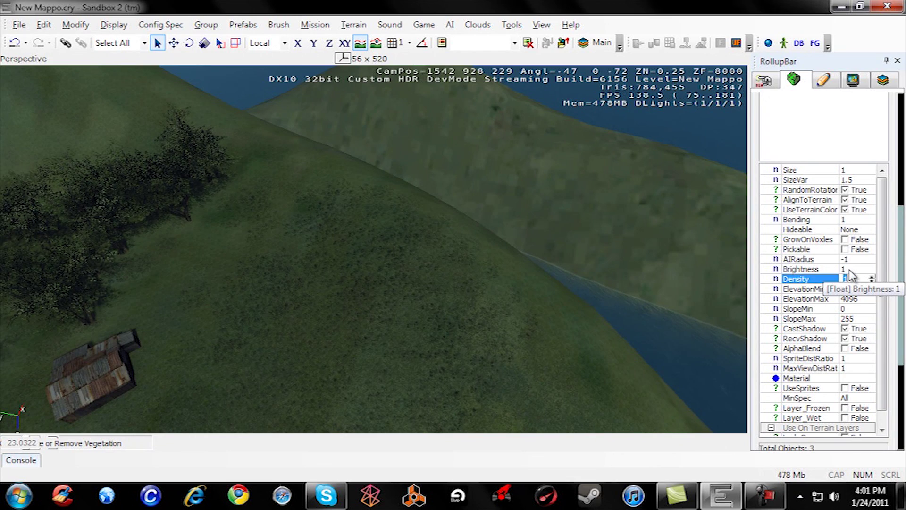
right_click(763, 321)
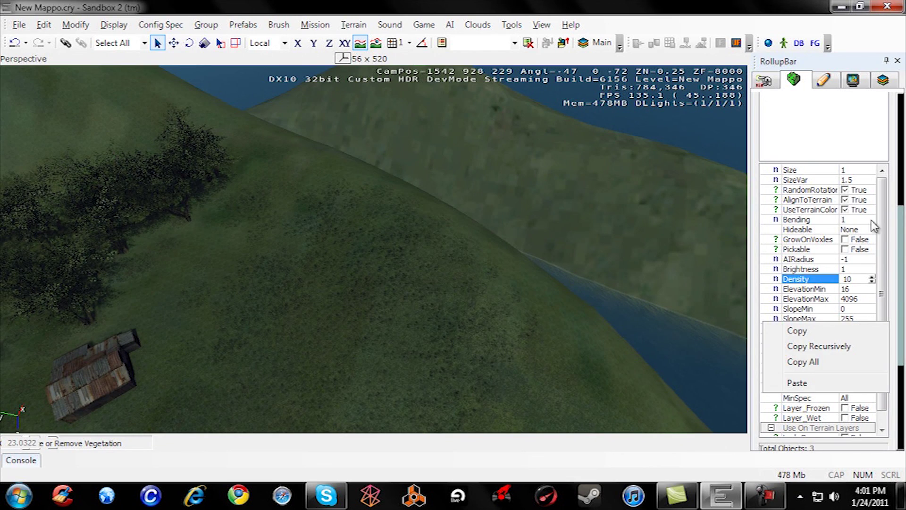
left_click(901, 208)
left_click_drag(901, 222, 903, 120)
left_click(820, 236)
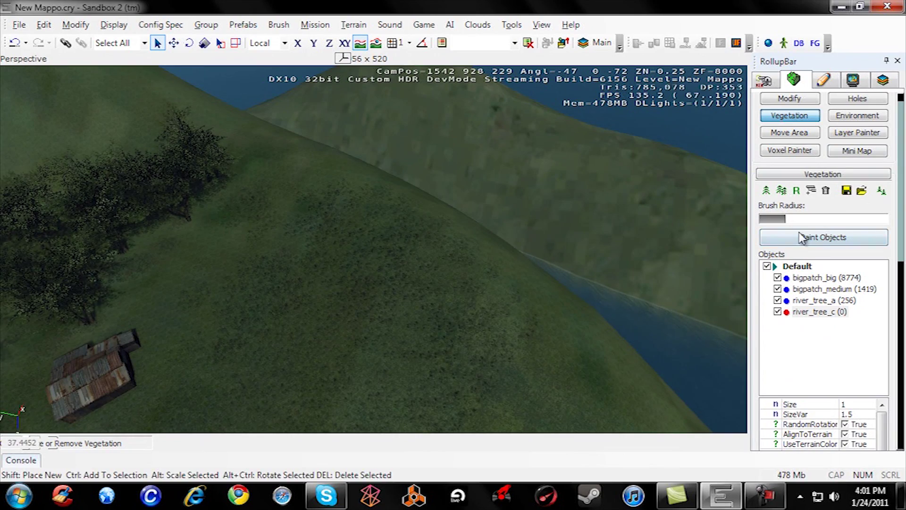
left_click(813, 313)
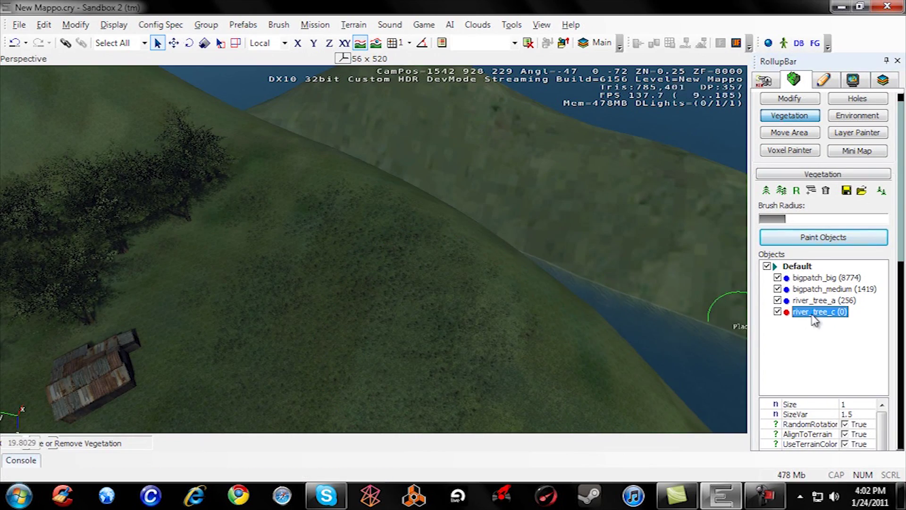
Paint a few clusters of river_tree_c trees onto the grassy hillside.
left_click(380, 308)
key("a")
right_click_drag(392, 308, 388, 303)
left_click(387, 293)
left_click(488, 305)
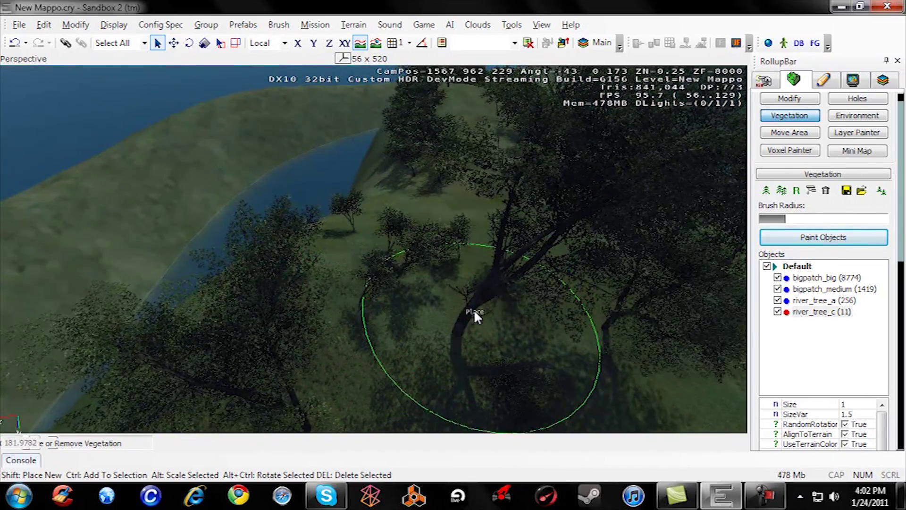
Select river_tree_c in the vegetation objects and disable its RandomRotation option.
mouse_move(474, 309)
right_mouse_down()
mouse_move(483, 301)
mouse_move(471, 309)
mouse_move(486, 315)
mouse_move(454, 306)
mouse_move(477, 314)
mouse_move(470, 309)
mouse_move(518, 306)
mouse_move(468, 309)
right_mouse_up()
mouse_move(231, 277)
right_mouse_down()
mouse_move(214, 285)
mouse_move(231, 271)
right_mouse_up()
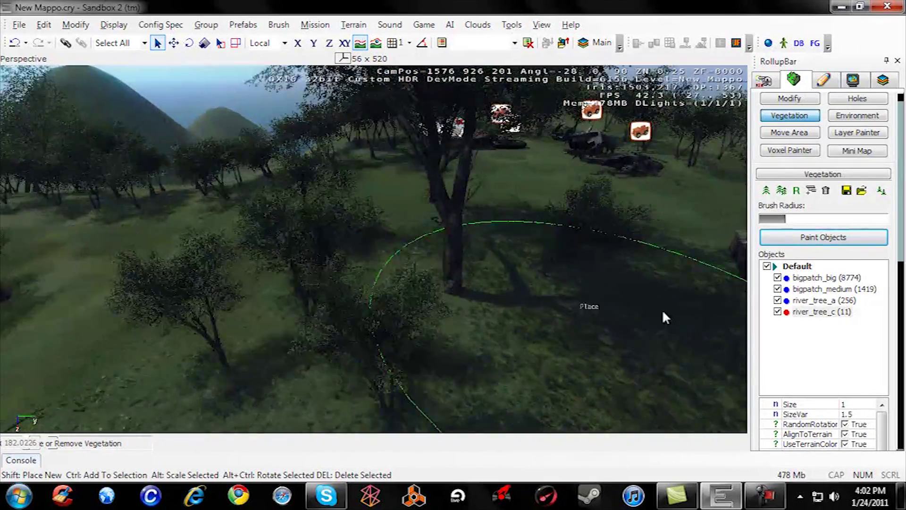
left_click(823, 313)
left_click_drag(903, 253, 892, 315)
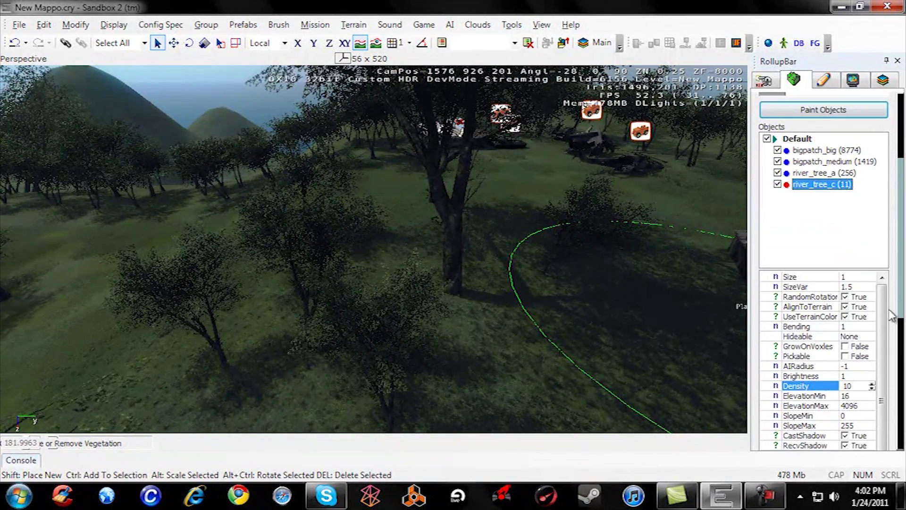
left_click(850, 298)
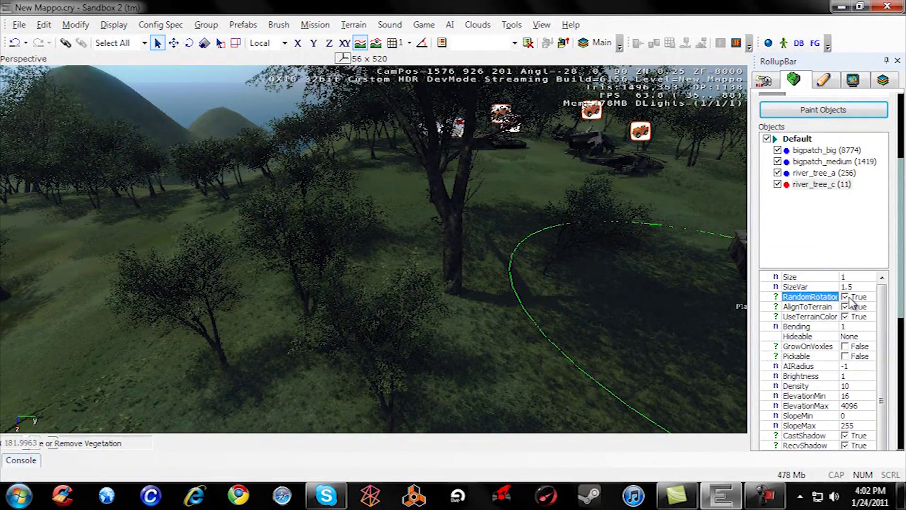
Paint a few more river_tree_c trees onto the grassy slope with random rotation off.
key("a")
right_click_drag(556, 261, 555, 261)
left_click(349, 302)
mouse_move(349, 303)
right_mouse_down()
mouse_move(387, 331)
mouse_move(382, 325)
right_mouse_up()
key("w")
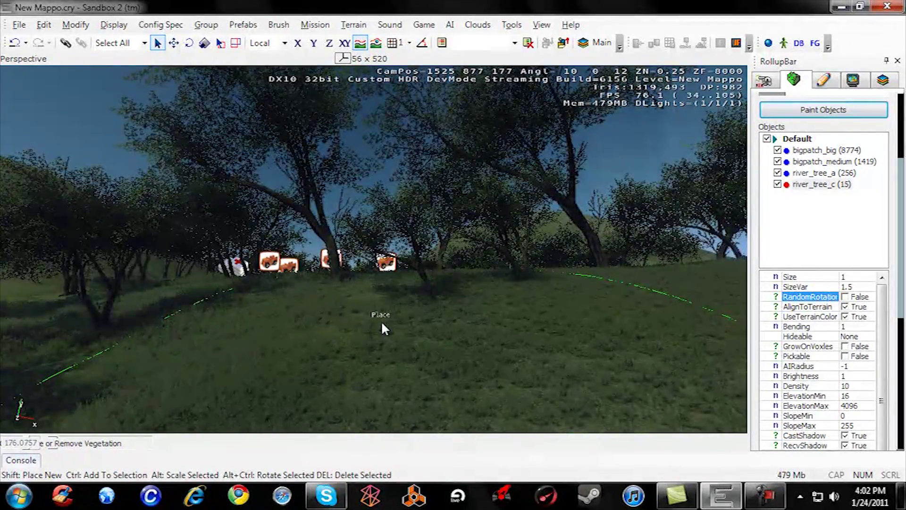
Enable RandomRotation again for river_tree_c.
left_click(846, 296)
key("w")
mouse_move(599, 291)
right_mouse_down()
mouse_move(597, 299)
mouse_move(597, 288)
right_mouse_up()
key("s")
key("w")
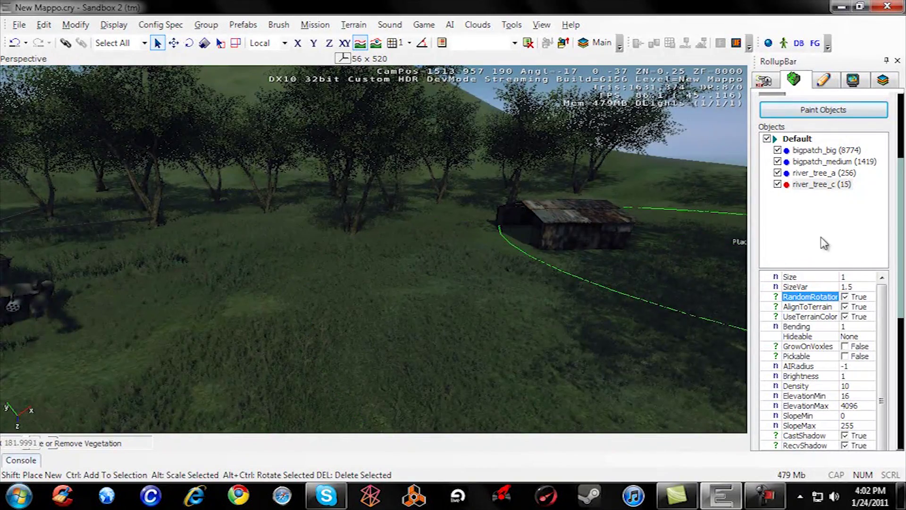
Switch from vegetation painting to object creation and list the Archetype Entity libraries.
scroll(904, 231, "up", 3)
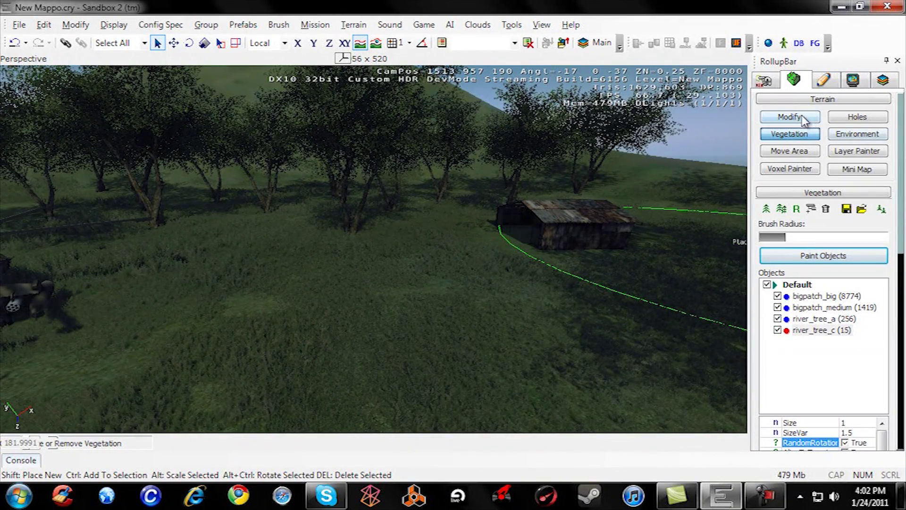
left_click(767, 82)
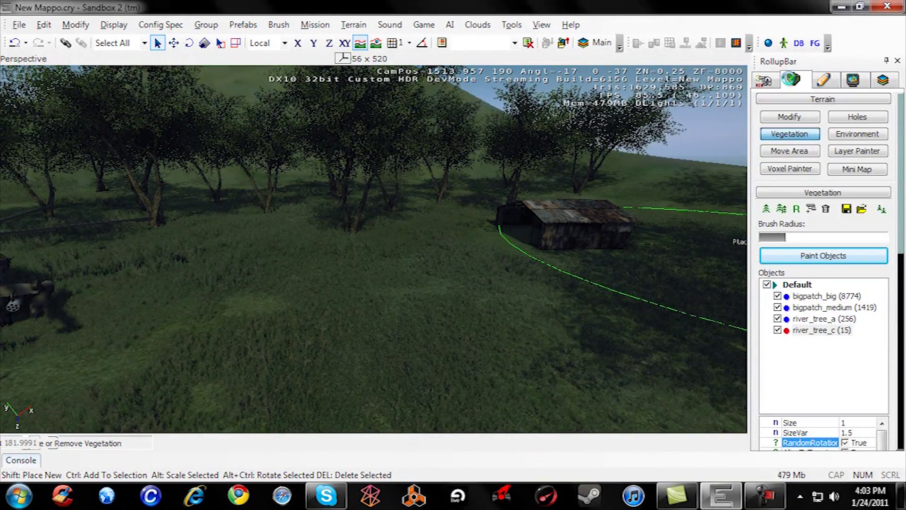
left_click(832, 118)
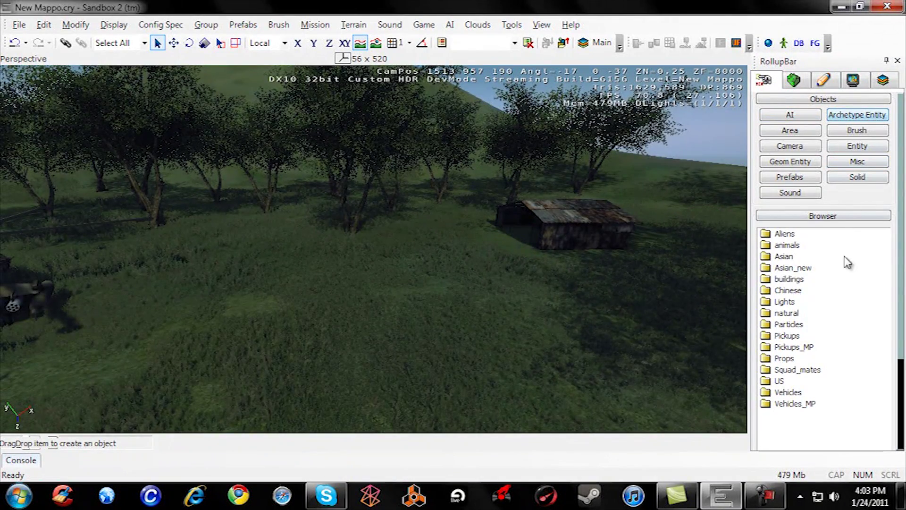
left_click(811, 422)
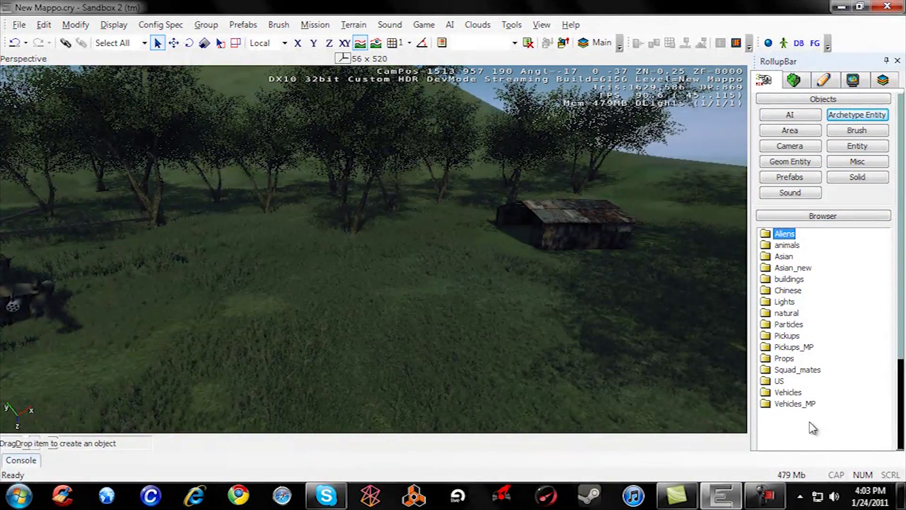
left_click_drag(901, 360, 901, 396)
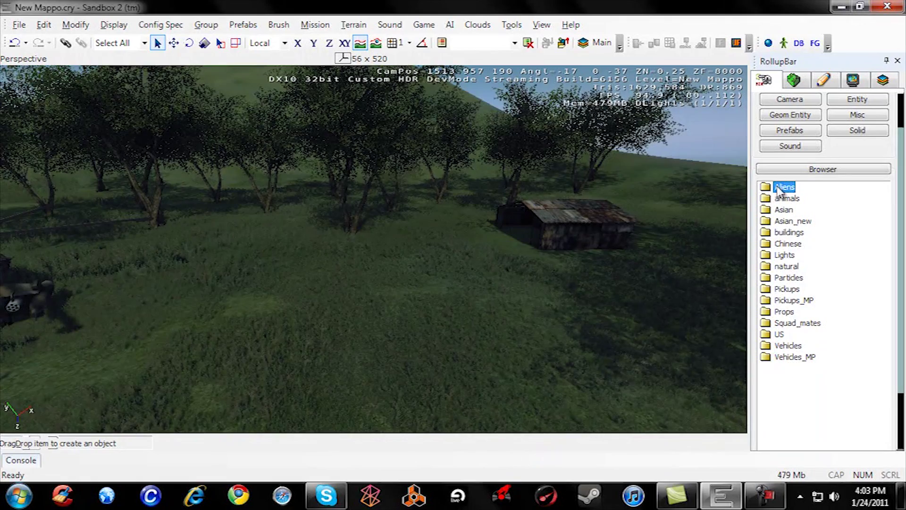
Change the viewport from Perspective to the DataBase View.
left_click(24, 61)
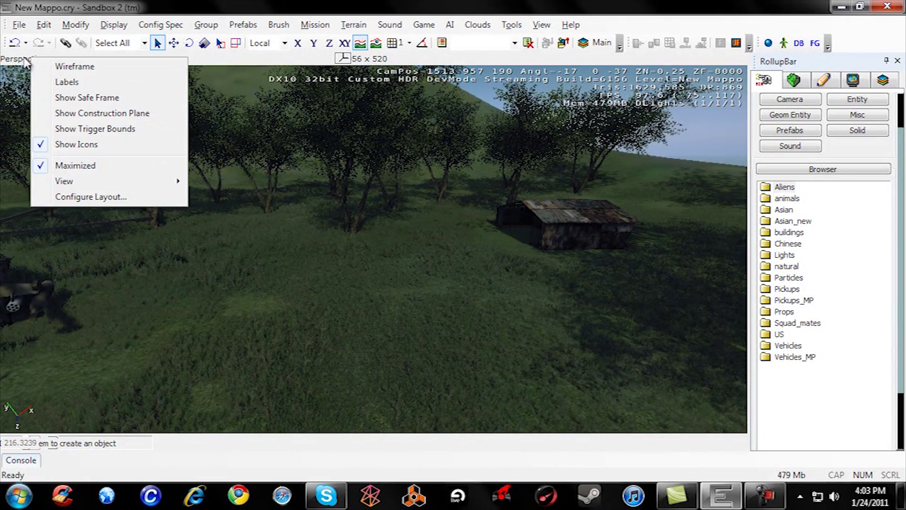
mouse_move(97, 182)
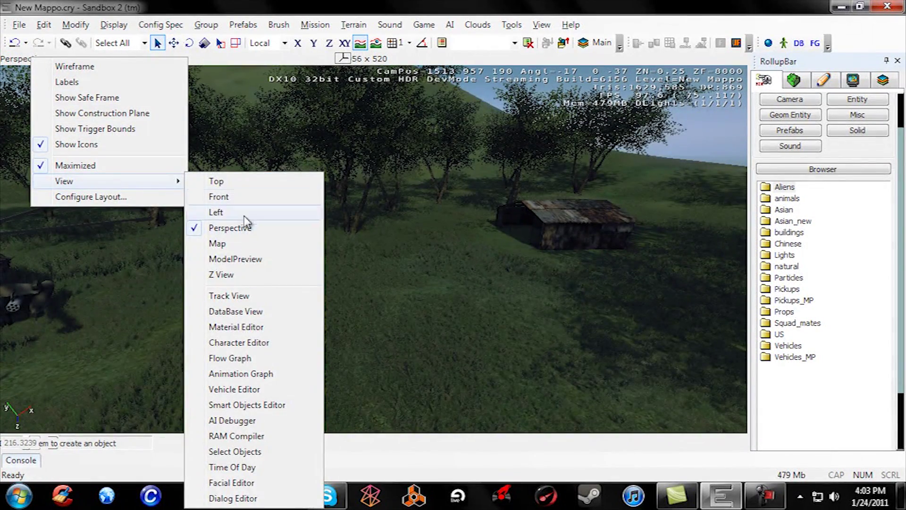
left_click(241, 311)
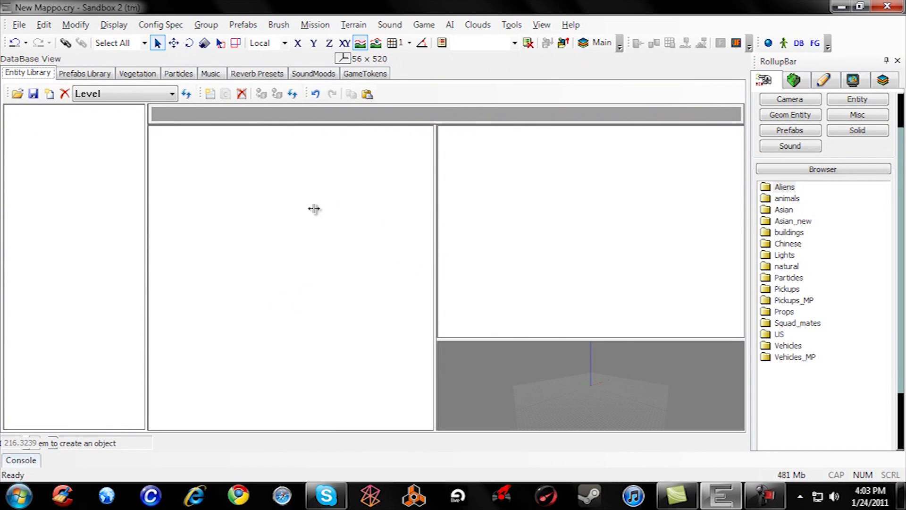
left_click(37, 60)
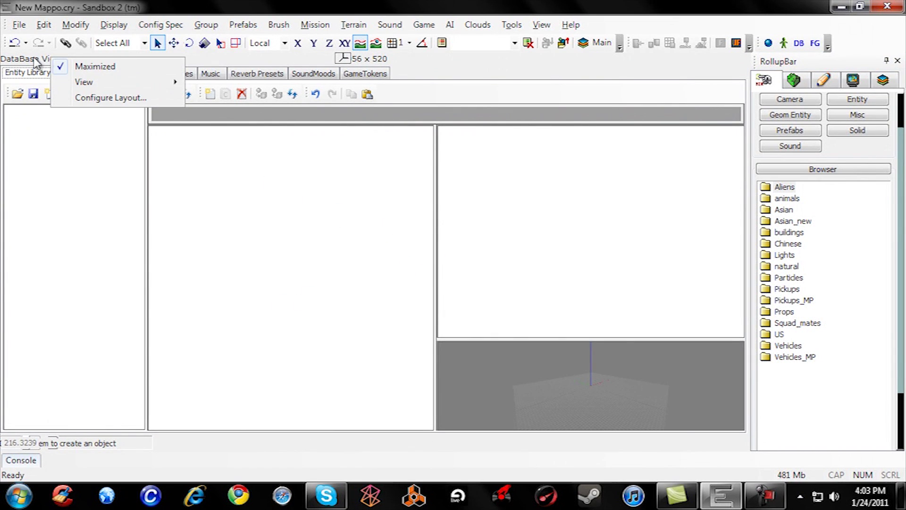
mouse_move(115, 82)
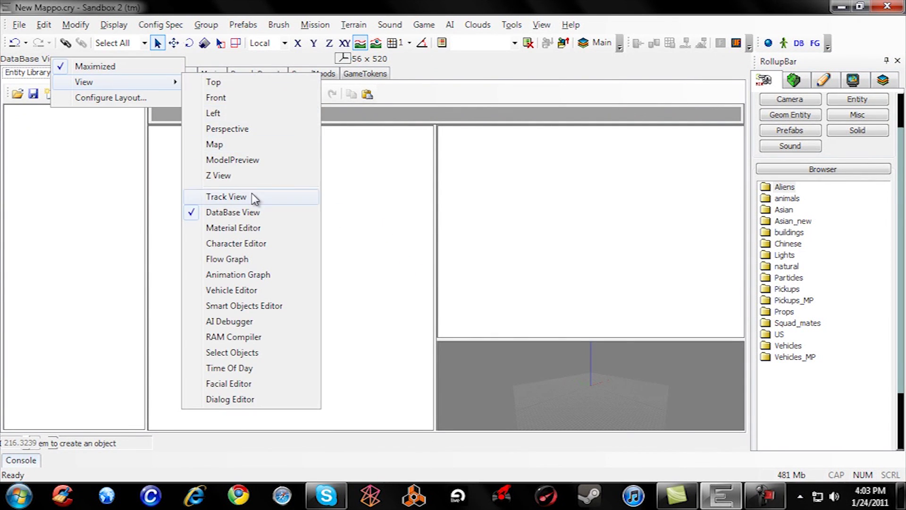
left_click(29, 60)
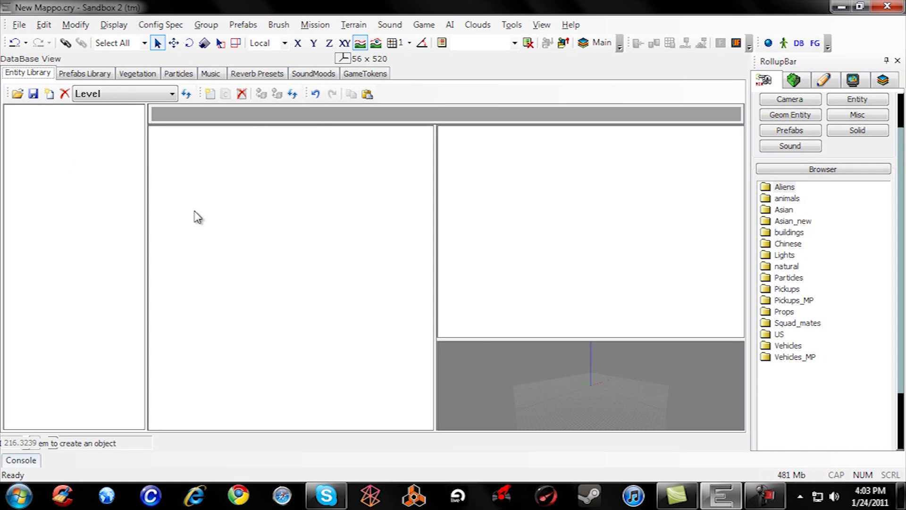
Browse the library files in the EntityArchetypes folder without loading any, and return the viewport to the Perspective view.
left_click(16, 96)
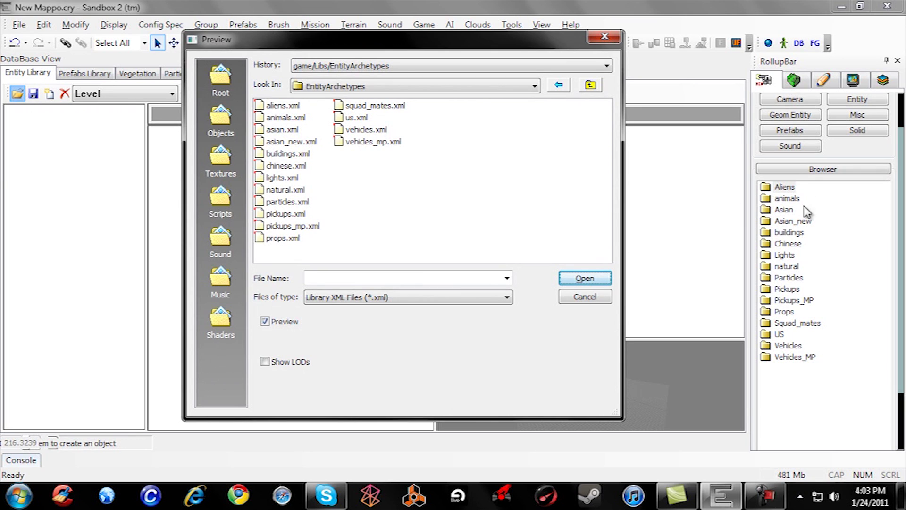
left_click(279, 108)
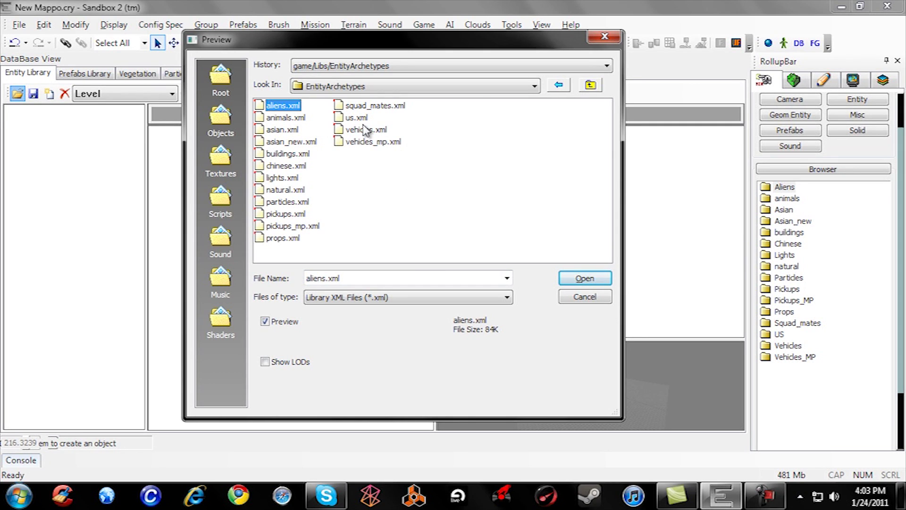
left_click(584, 297)
right_click(24, 60)
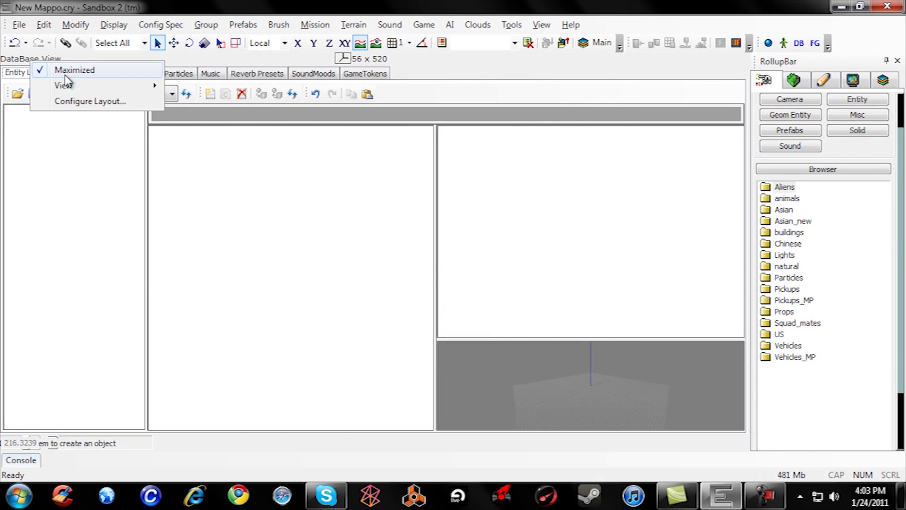
mouse_move(117, 90)
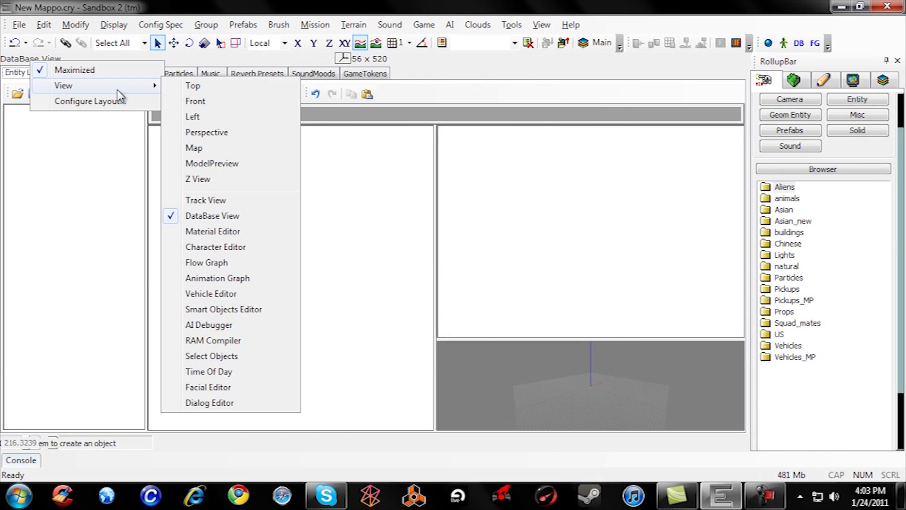
left_click(231, 134)
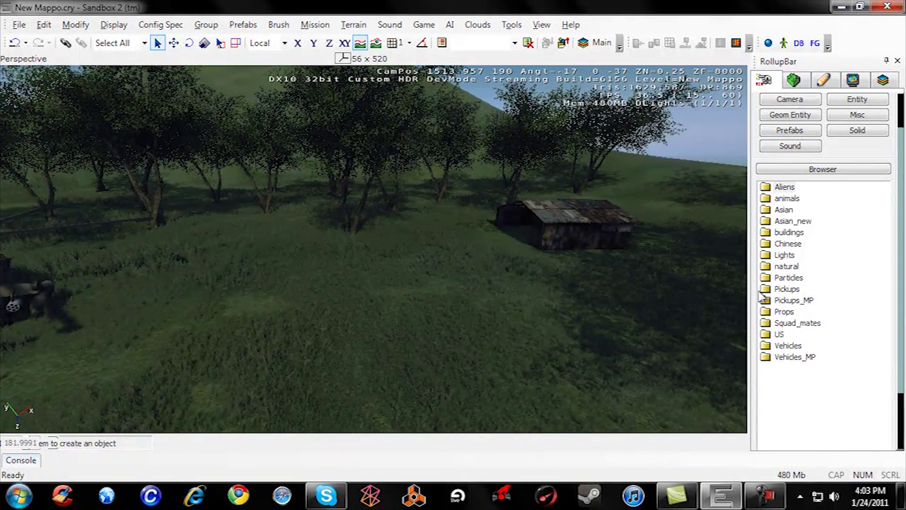
Expand the buildings archetype library and its village folder.
left_click(856, 100)
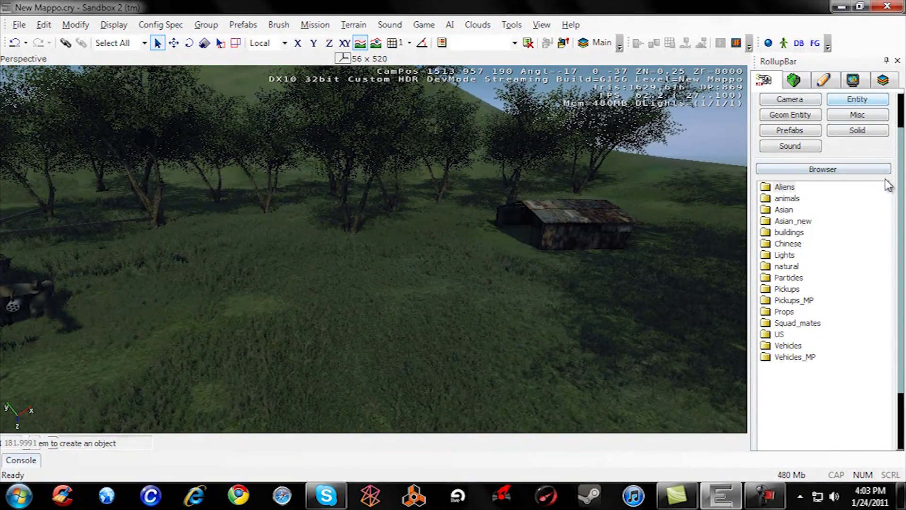
scroll(901, 148, "up", 3)
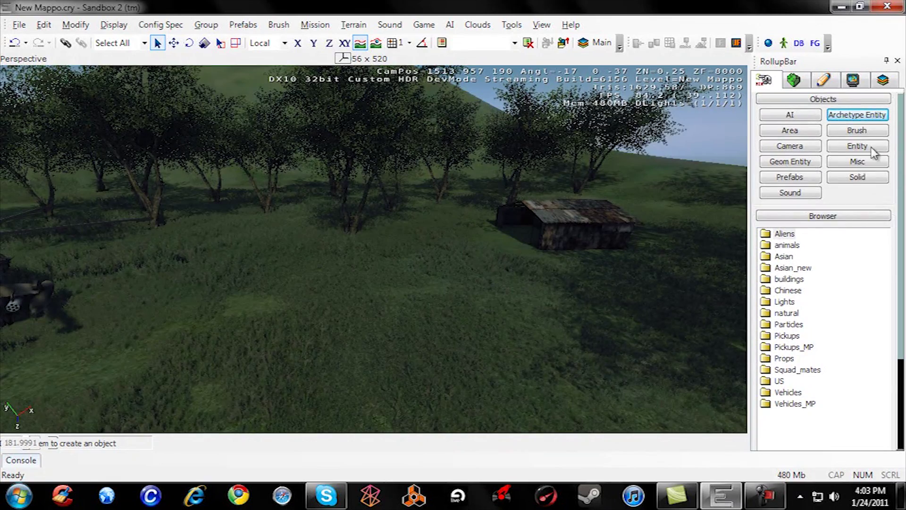
double_click(766, 282)
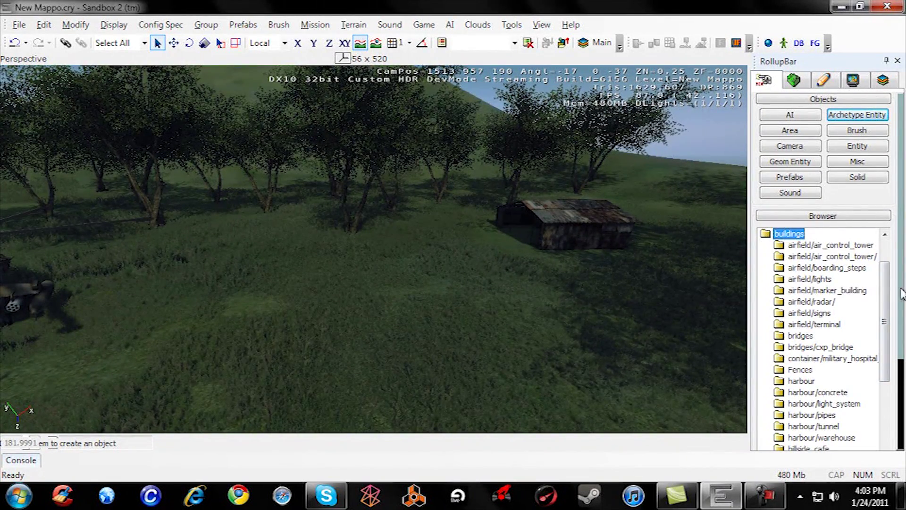
scroll(901, 293, "down", 3)
scroll(885, 335, "down", 5)
scroll(885, 336, "down", 1)
scroll(858, 330, "up", 1)
double_click(782, 294)
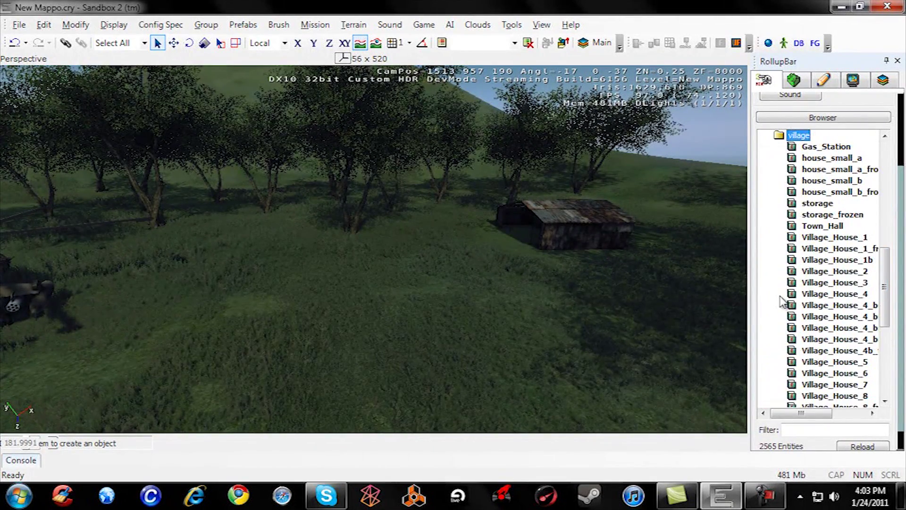
Enable snapping to terrain and objects, and place Village_House_1 on the grassy clearing in front of the trees.
left_click(846, 238)
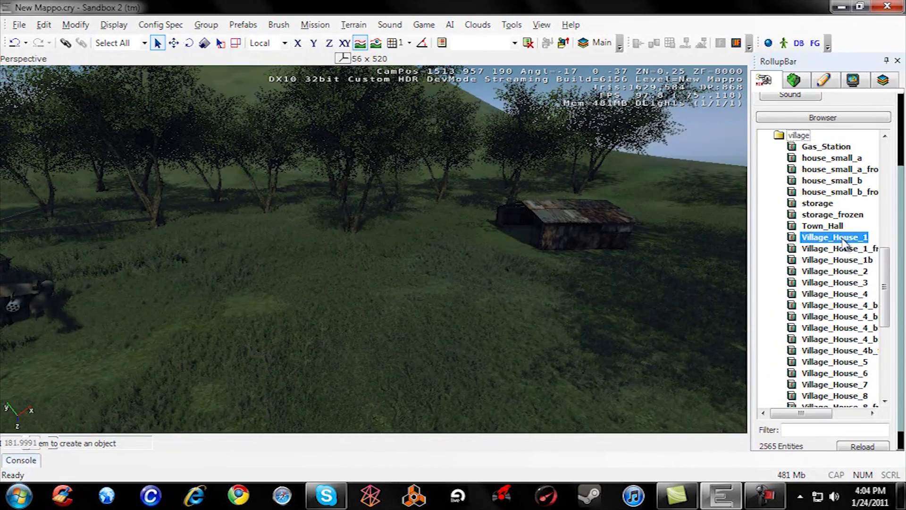
left_click(376, 45)
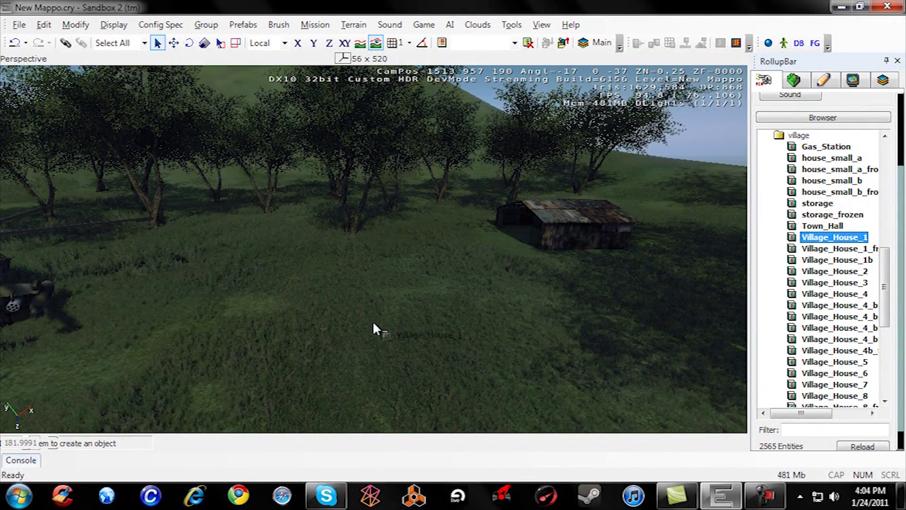
left_click_drag(372, 320, 373, 320)
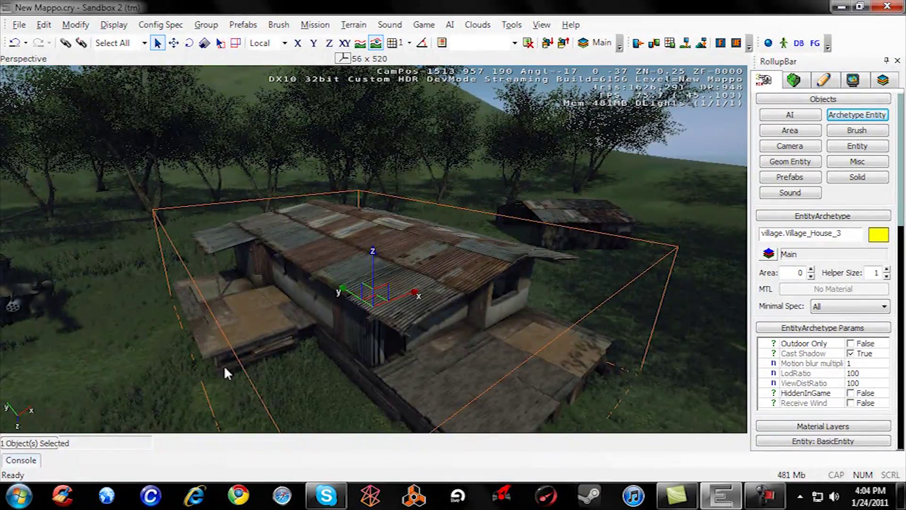
Lower the village house along the Z axis so its base sinks closer to the grass.
mouse_move(224, 368)
right_mouse_down()
mouse_move(224, 354)
mouse_move(224, 372)
right_mouse_up()
key("w")
key("s")
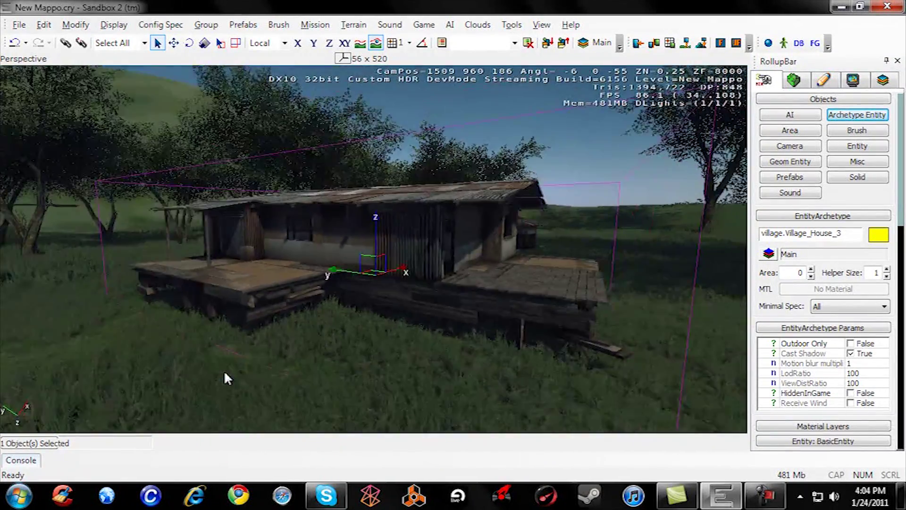
key("w")
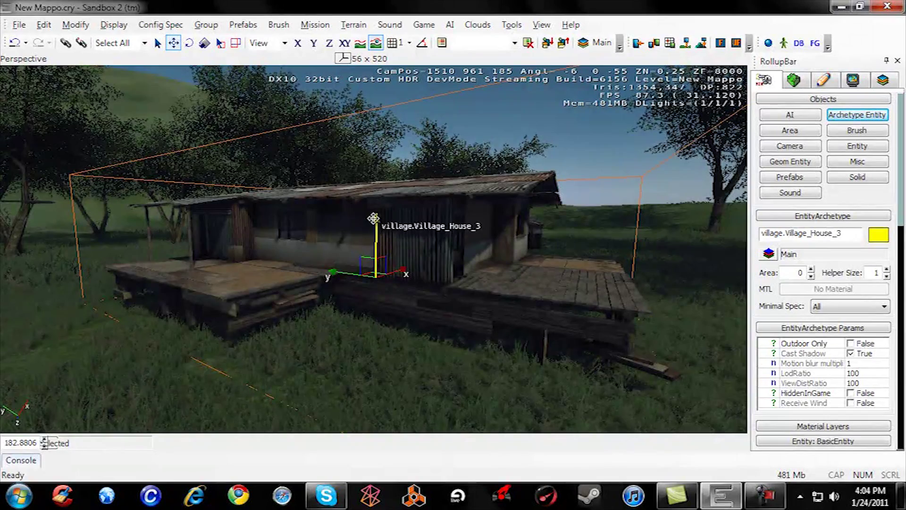
left_click_drag(376, 224, 376, 231)
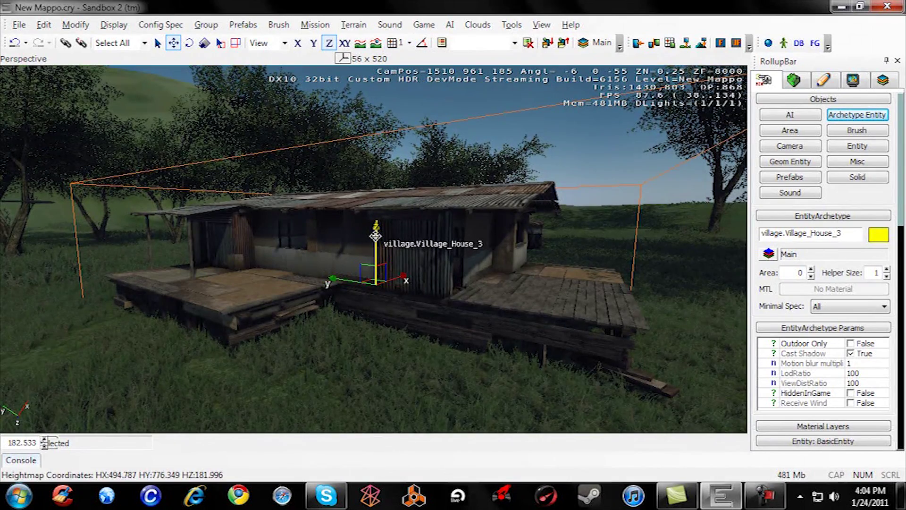
mouse_move(375, 236)
left_mouse_down()
mouse_move(370, 258)
mouse_move(378, 243)
left_mouse_up()
Deselect the village house, inspect it in game mode from its porch, and return to editing with a view from above.
right_click_drag(380, 243, 403, 243)
key("w")
left_click(553, 210)
right_click_drag(553, 209, 551, 211)
right_click_drag(318, 155, 402, 138)
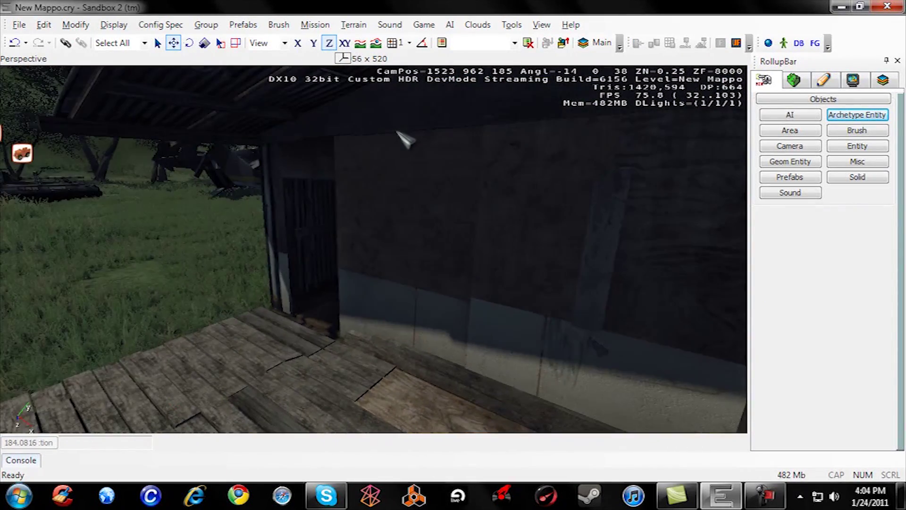
key("ctrl+g")
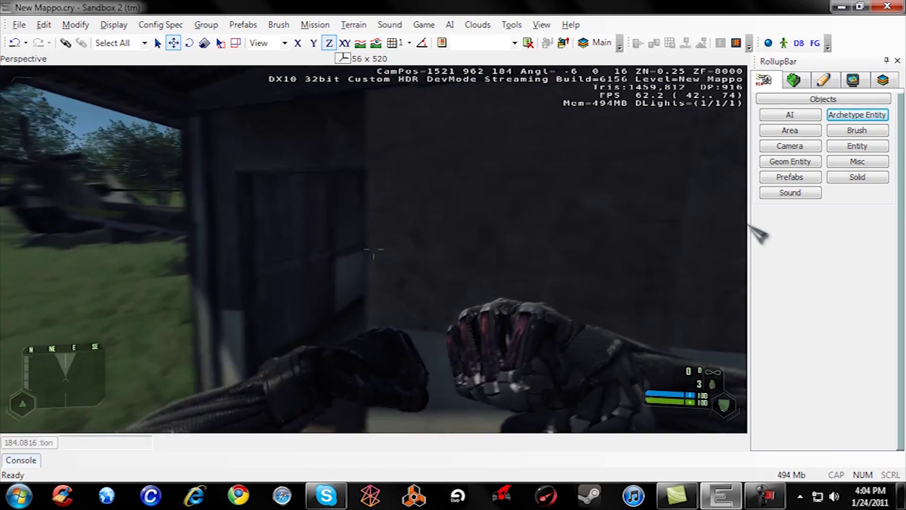
middle_click_drag(748, 227, 753, 244)
left_click(750, 231)
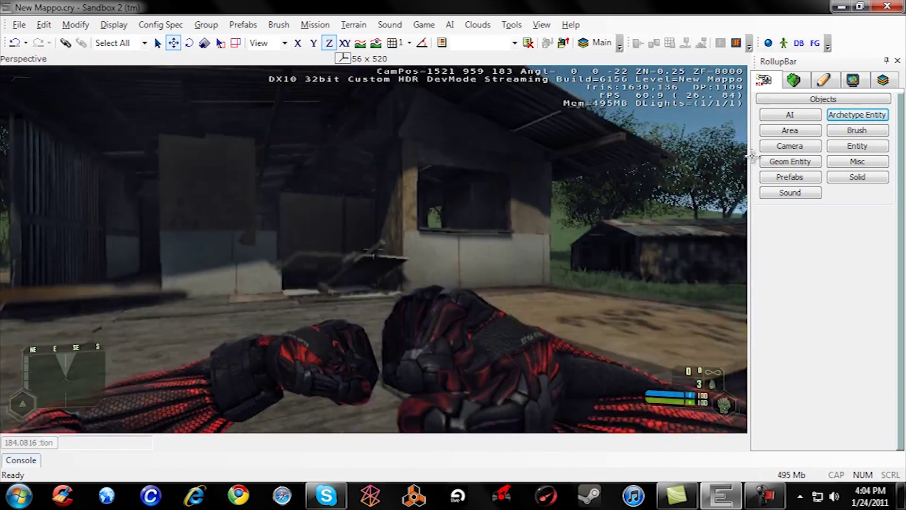
key("Escape")
right_click_drag(397, 134, 390, 130)
key("s")
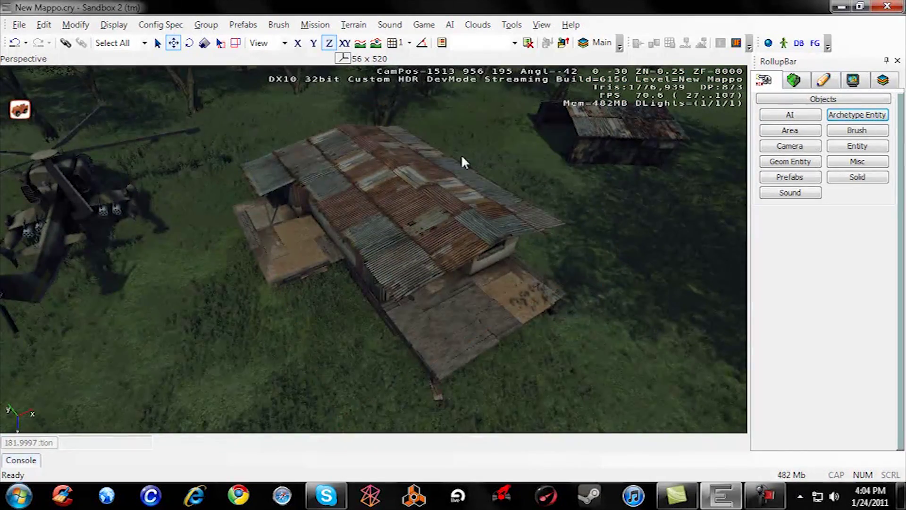
Rotate the Village_House_3 building about the Z axis, and deselect it.
left_click(427, 184)
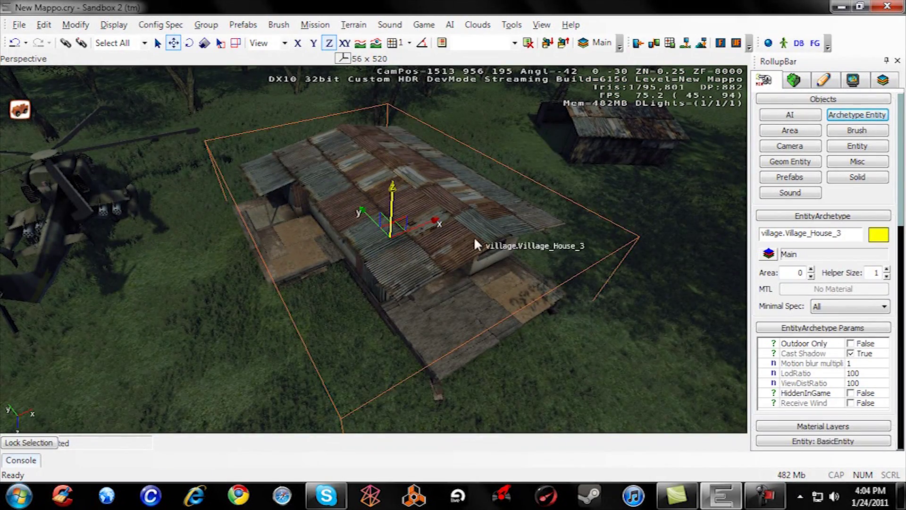
left_click(190, 43)
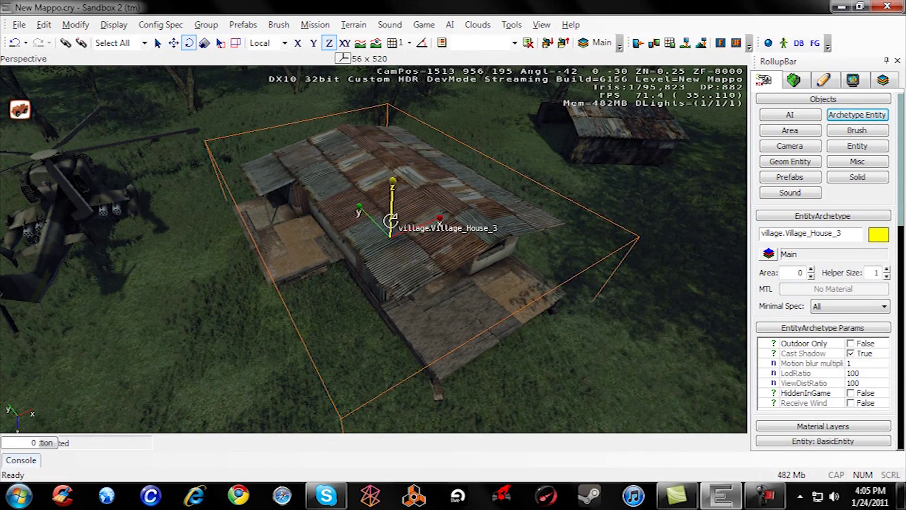
left_click_drag(390, 222, 411, 204)
left_click(187, 281)
right_click_drag(187, 280, 187, 281)
key("a")
key("s")
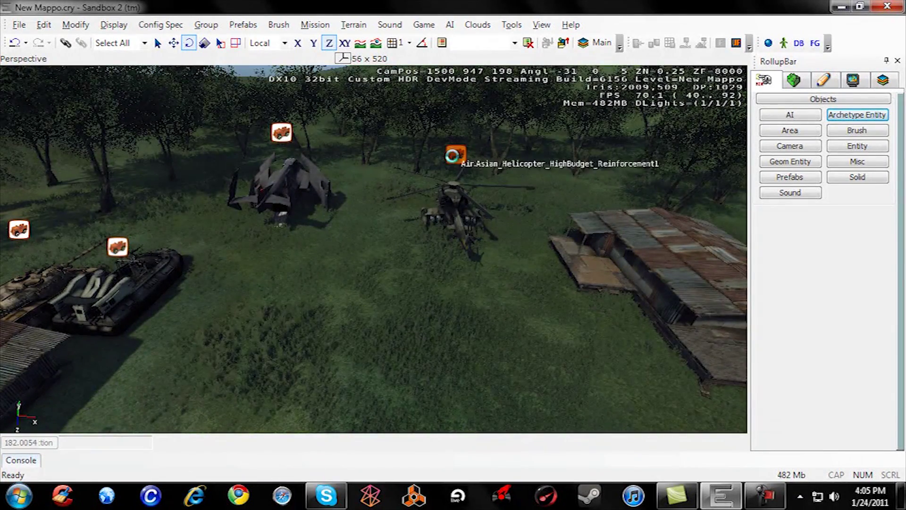
Reopen the archetype entity library and collapse its village and buildings folders.
left_click(856, 115)
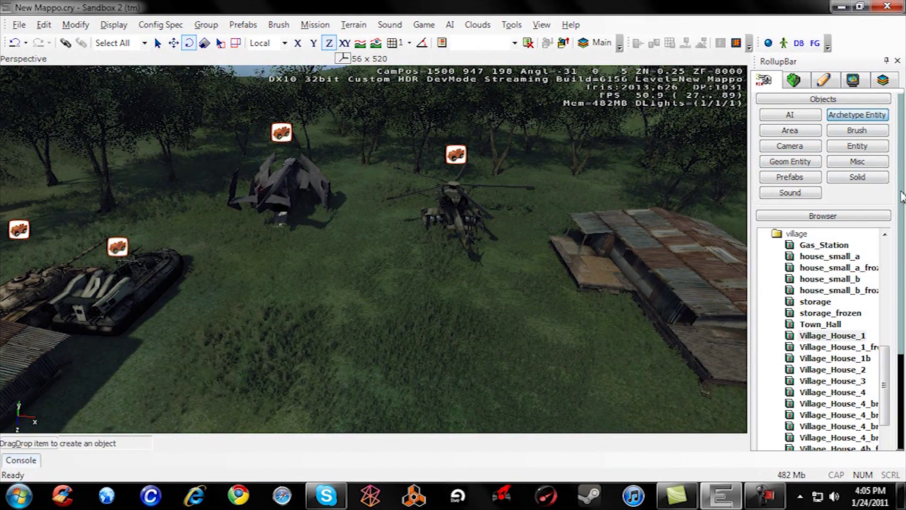
double_click(784, 234)
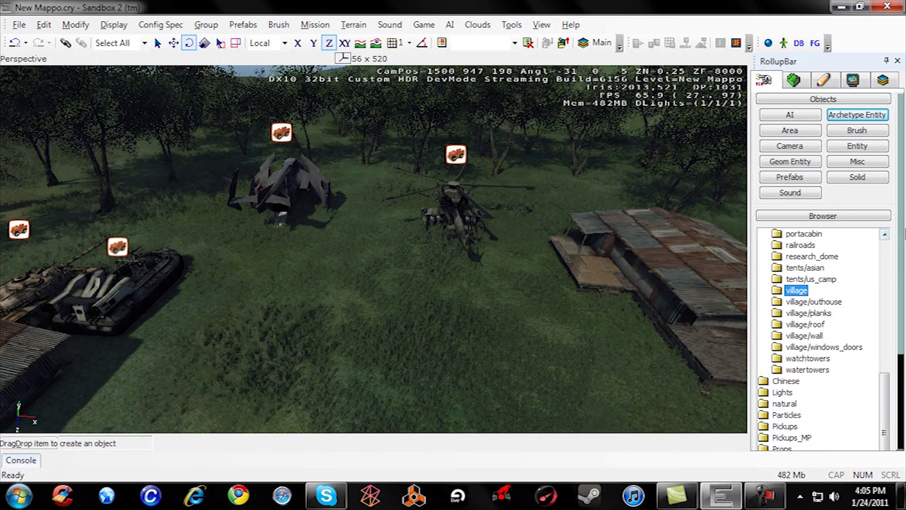
scroll(887, 384, "up", 8)
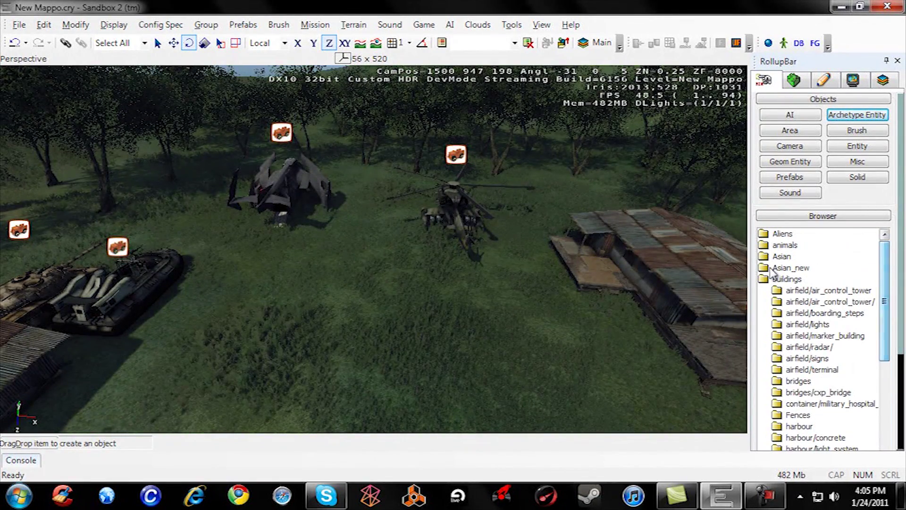
double_click(789, 279)
Expand the Vehicles folder and its Air subfolder in the archetype library, leaving the US and Vehicles_MP folders collapsed.
double_click(772, 404)
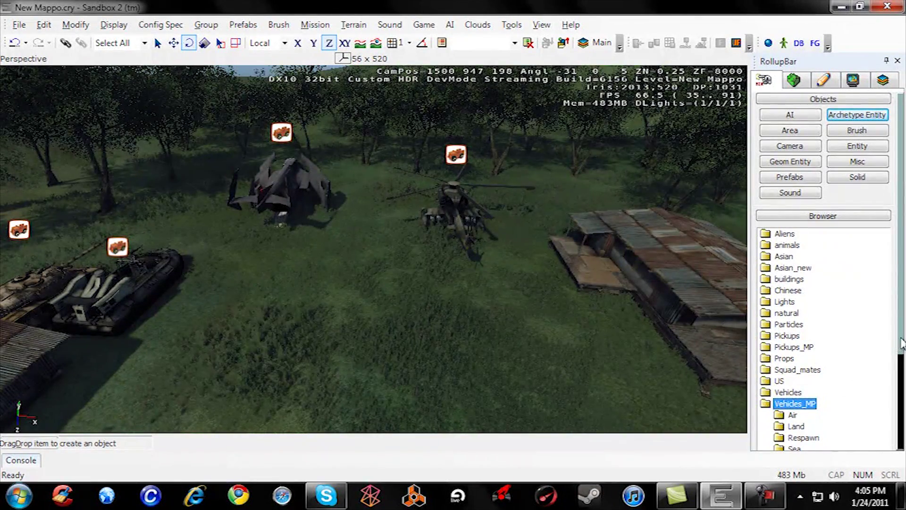
scroll(887, 349, "down", 3)
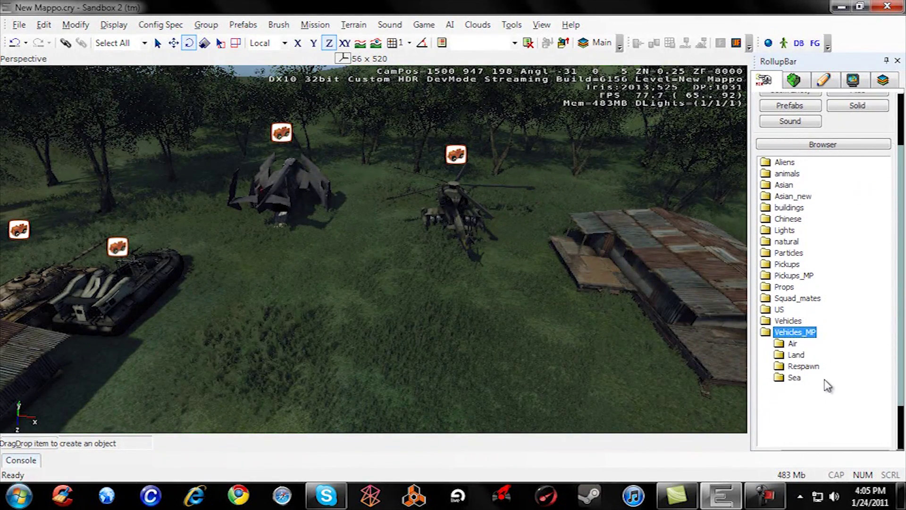
double_click(766, 312)
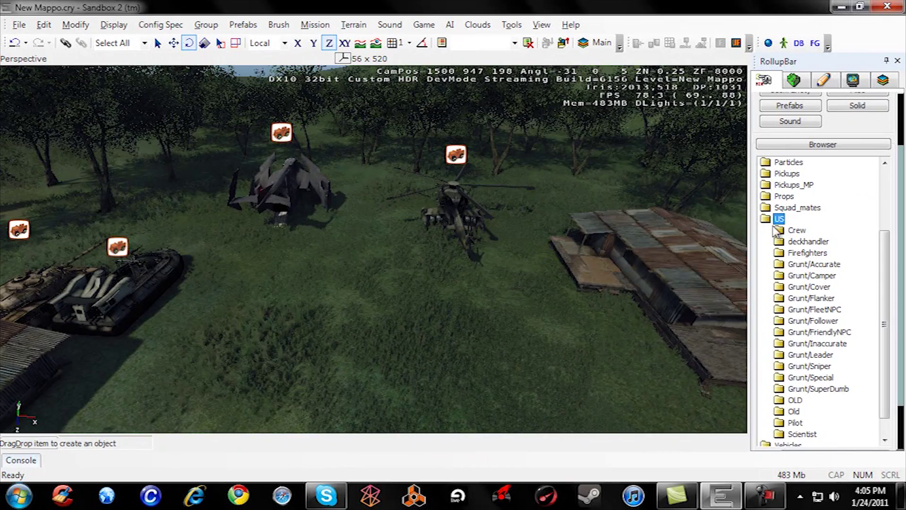
double_click(766, 219)
double_click(765, 323)
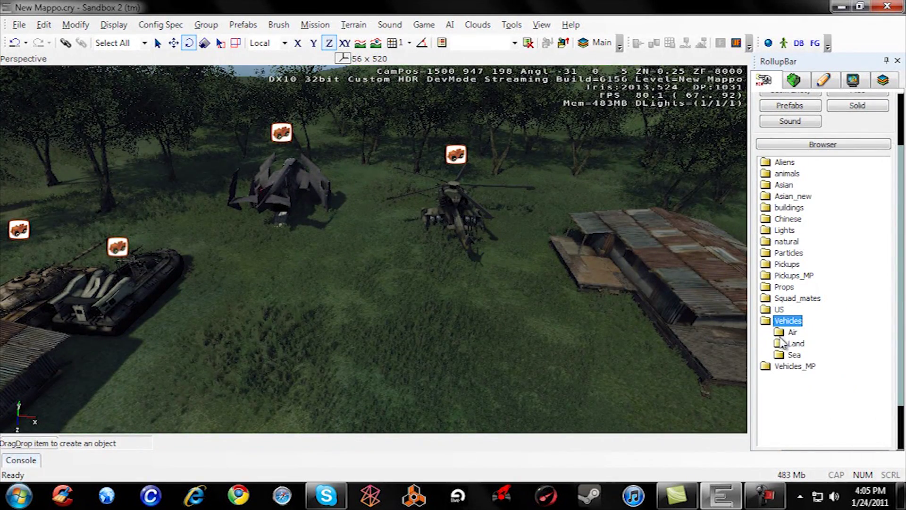
double_click(784, 332)
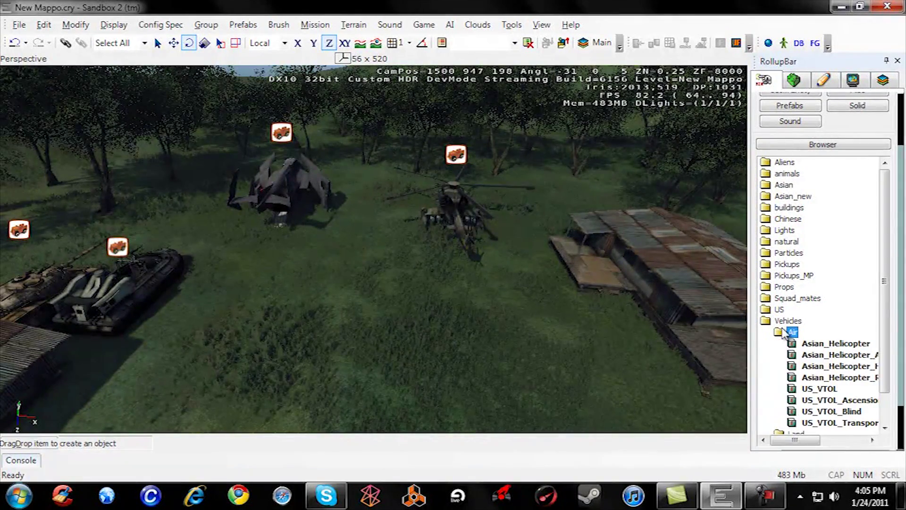
scroll(877, 344, "down", 1)
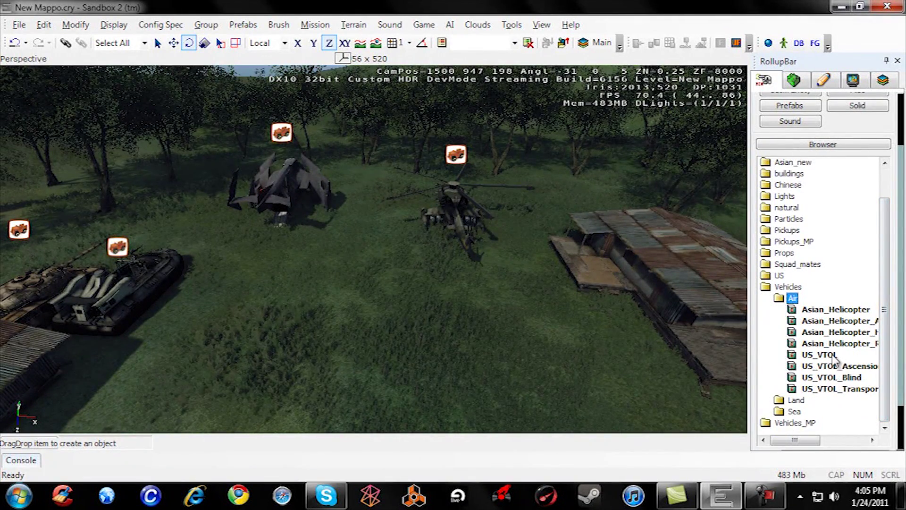
Enable snapping to terrain and objects, and place a US_VTOL on the grass between the parked vehicles and the village house.
left_click(376, 43)
left_click_drag(831, 355, 815, 365)
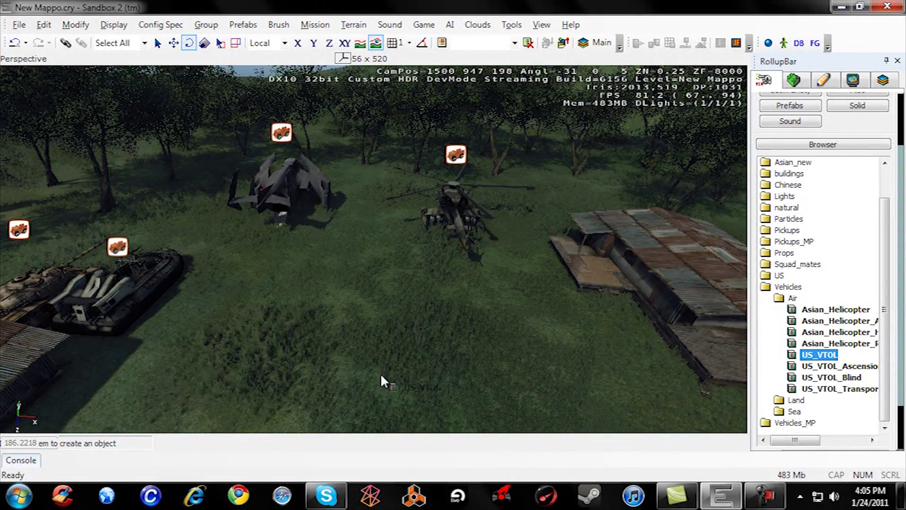
left_click_drag(380, 373, 381, 373)
left_click(360, 357)
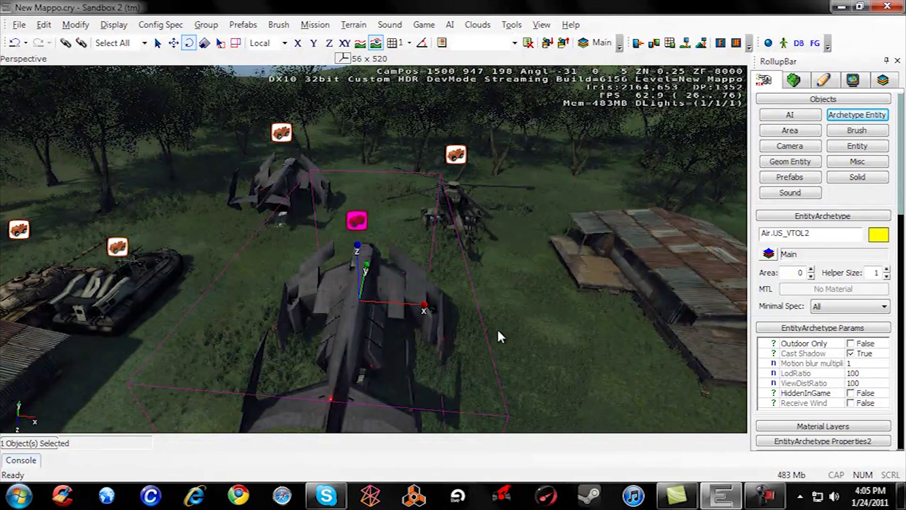
left_click(534, 341)
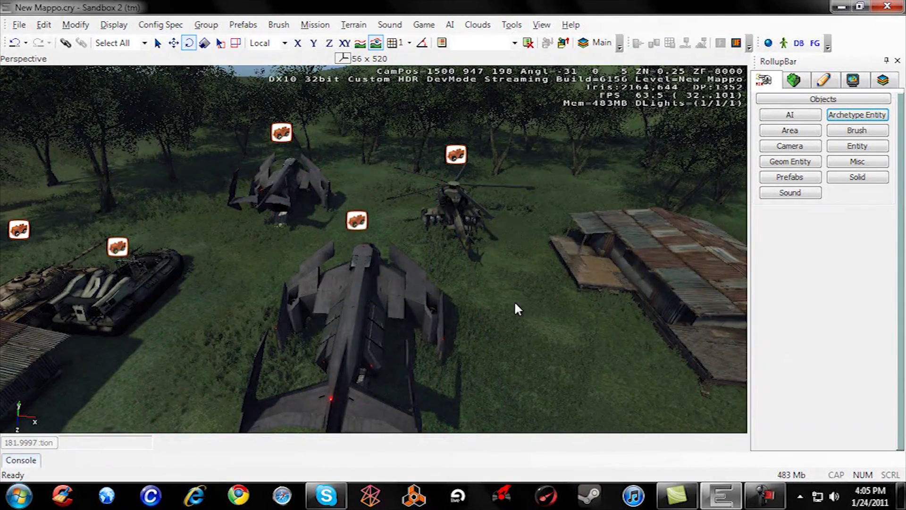
Delete the US_VTOL from the middle of the clearing.
left_click(390, 300)
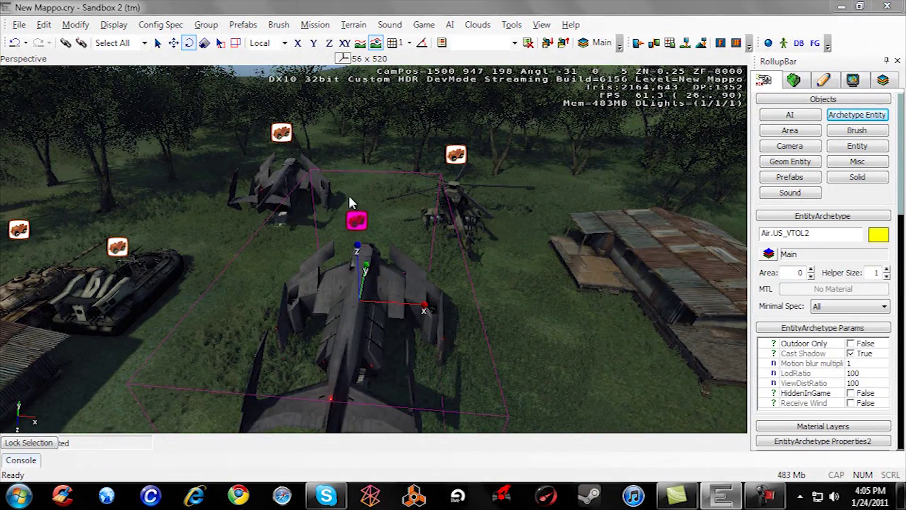
key("Delete")
key("Return")
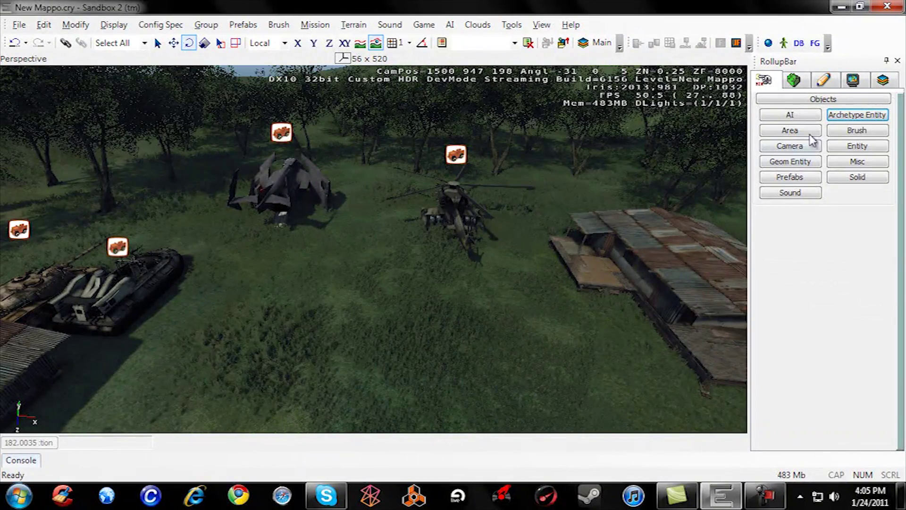
Try placing a US_VTOL in the clearing with the XY plane constraint, and delete it.
left_click(842, 113)
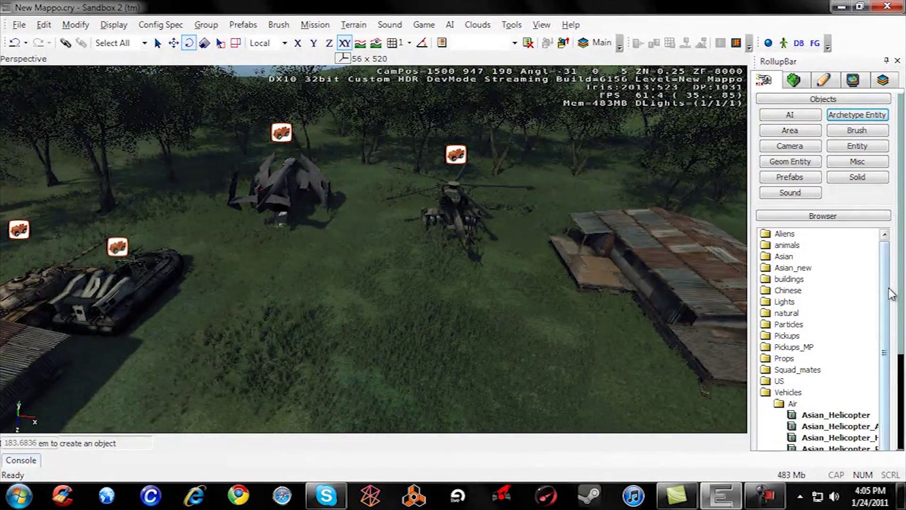
scroll(891, 294, "down", 1)
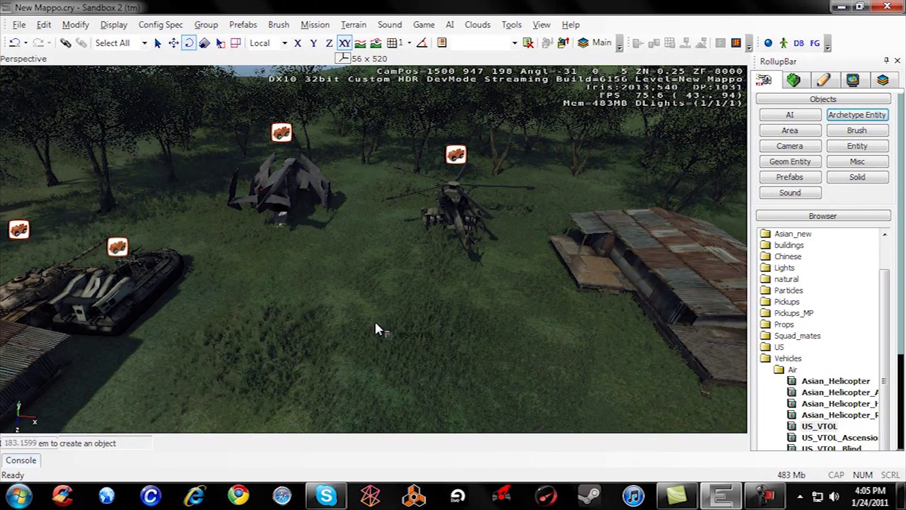
left_click_drag(375, 321, 384, 304)
key("Delete")
key("Return")
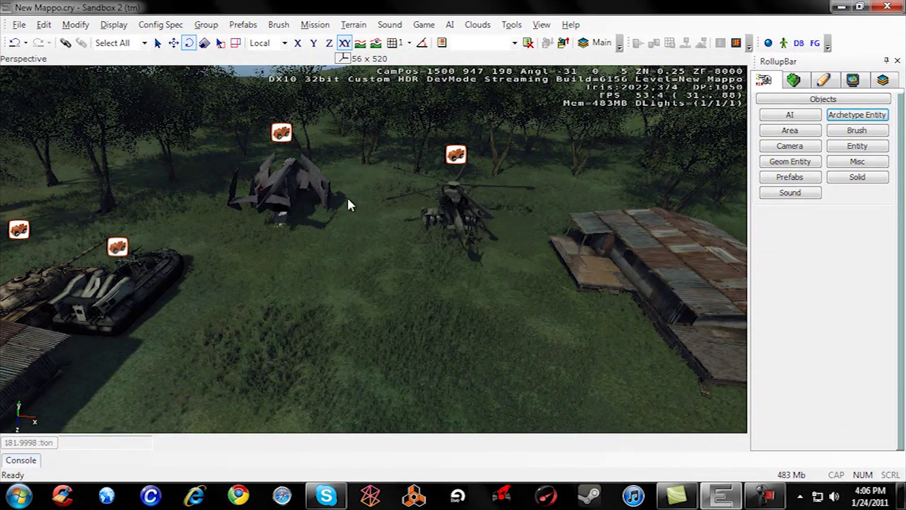
Try placing a US_VTOL in the clearing with the Z axis constraint, and delete it.
left_click(329, 43)
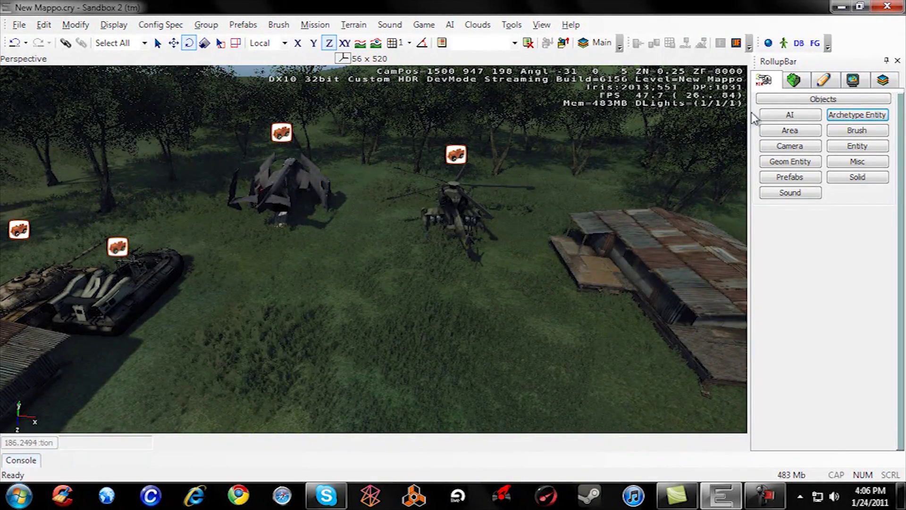
left_click(857, 115)
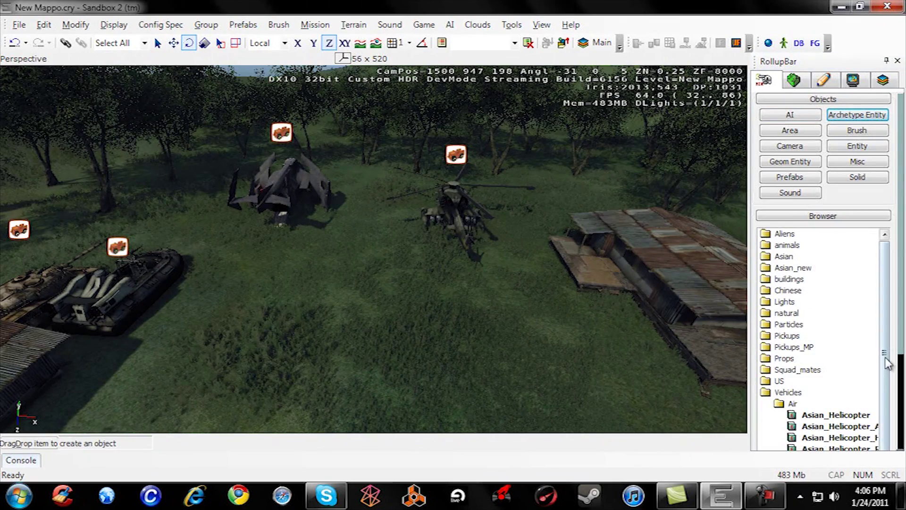
left_click_drag(886, 360, 890, 412)
left_click_drag(831, 427, 389, 337)
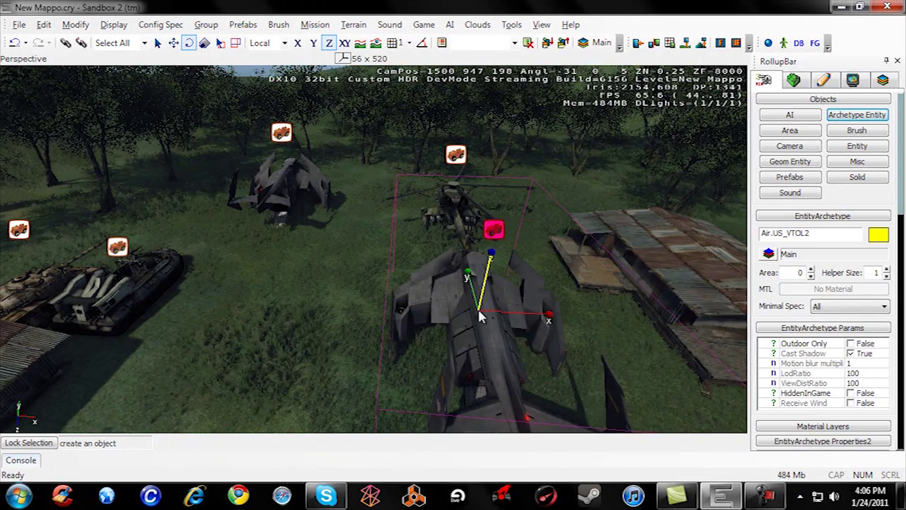
left_click_drag(477, 309, 397, 259)
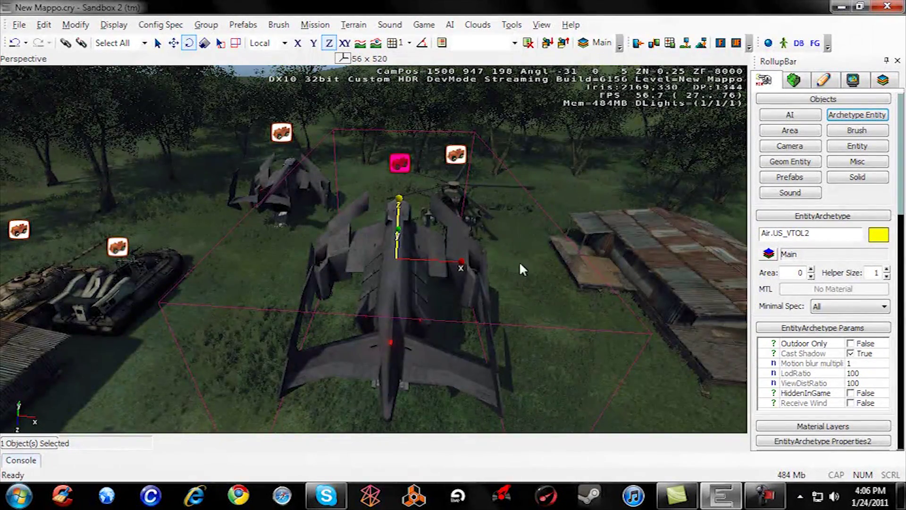
key("Delete")
key("Return")
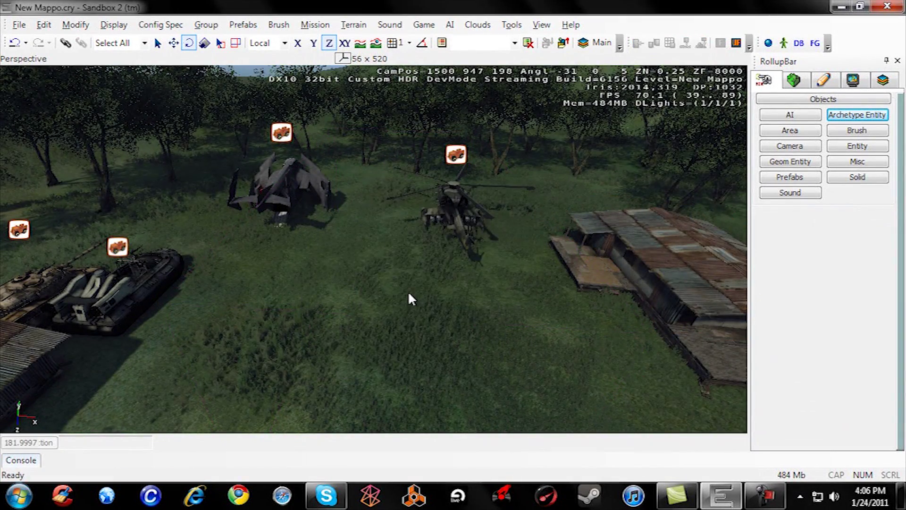
Examine the clearing, its buildings and vehicles, and the surrounding tree line from above.
mouse_move(386, 309)
right_mouse_down()
mouse_move(376, 314)
mouse_move(386, 318)
right_mouse_up()
key("s")
scroll(386, 318, "down", 10)
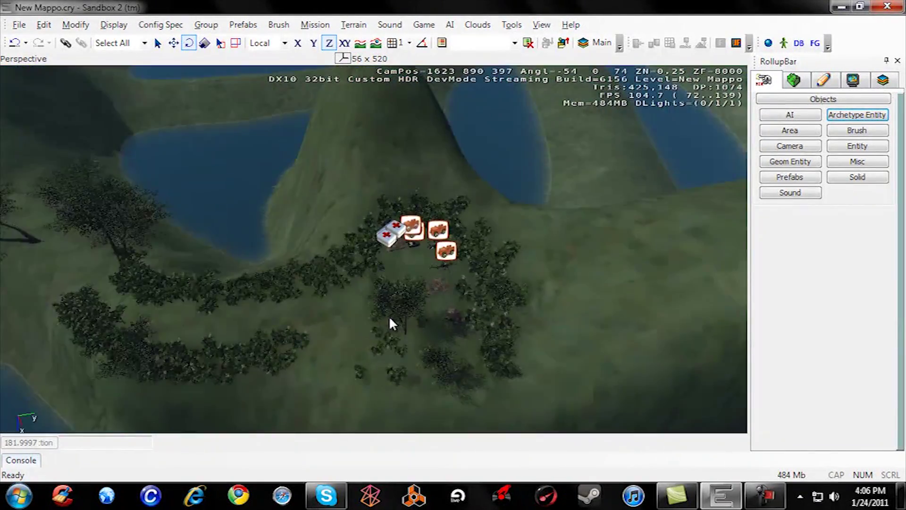
mouse_move(390, 319)
right_mouse_down()
mouse_move(386, 312)
mouse_move(393, 316)
mouse_move(386, 319)
right_mouse_up()
key("w")
scroll(386, 321, "down", 5)
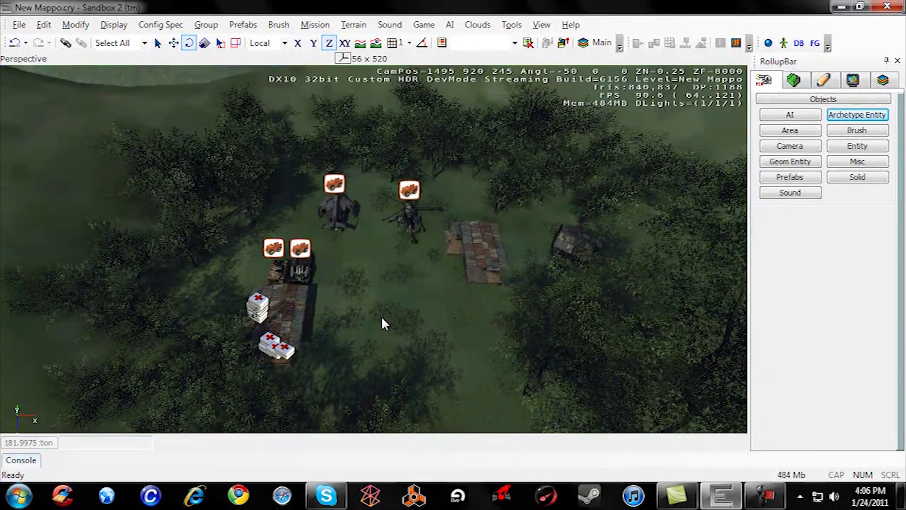
right_click_drag(383, 323, 383, 326)
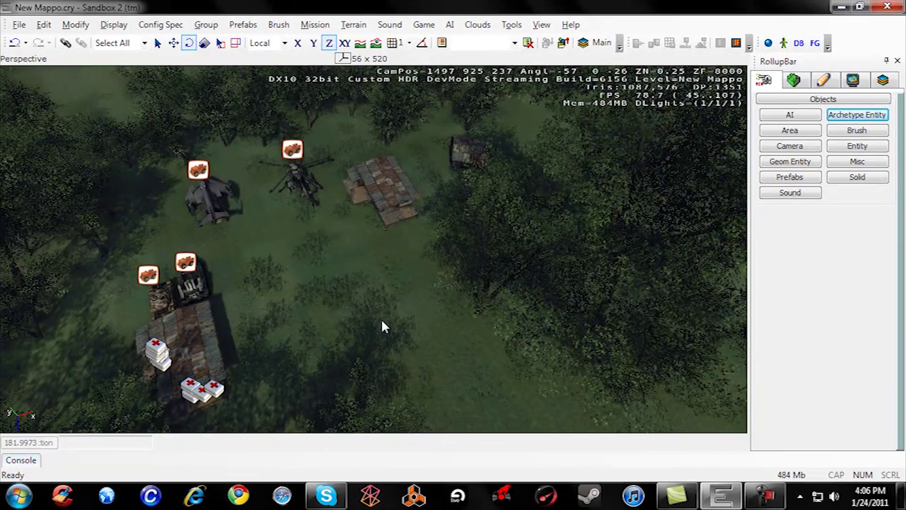
right_click_drag(430, 297, 426, 296)
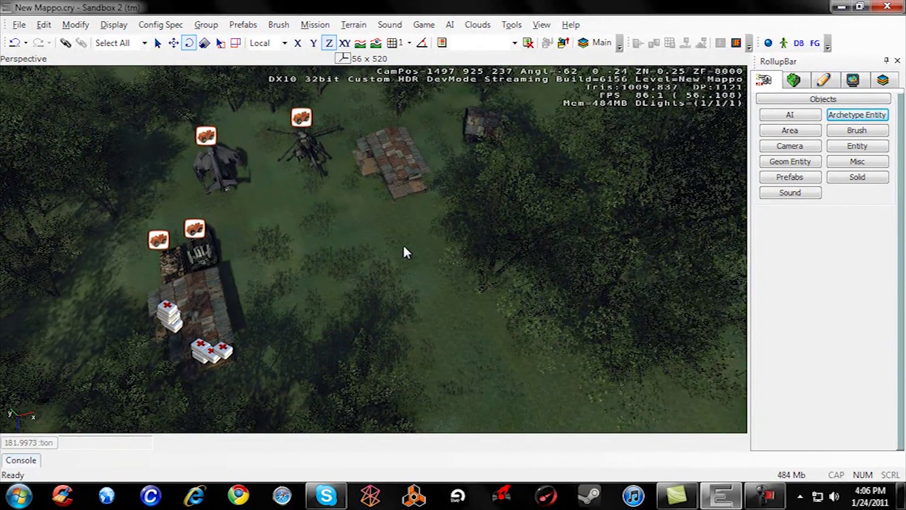
right_click_drag(399, 246, 404, 246)
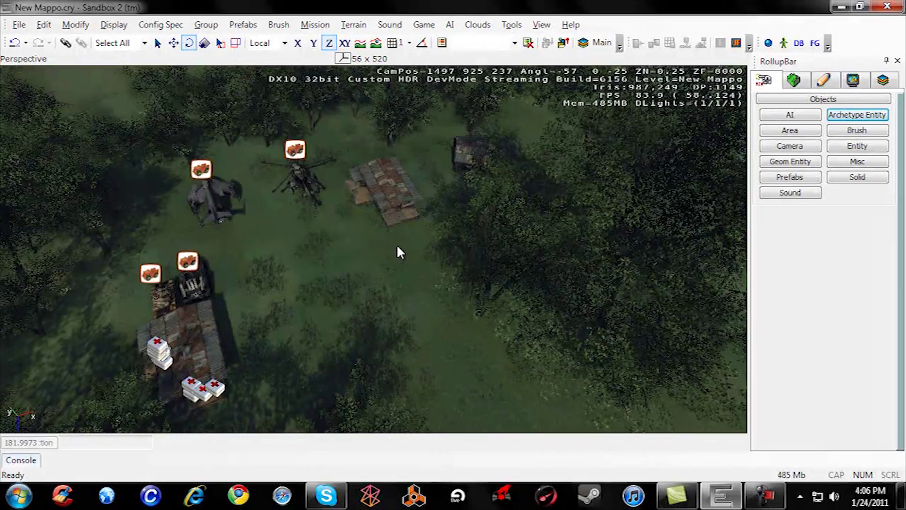
Enable snapping to terrain and objects, and switch to the object selection tool.
left_click(375, 42)
left_click(158, 42)
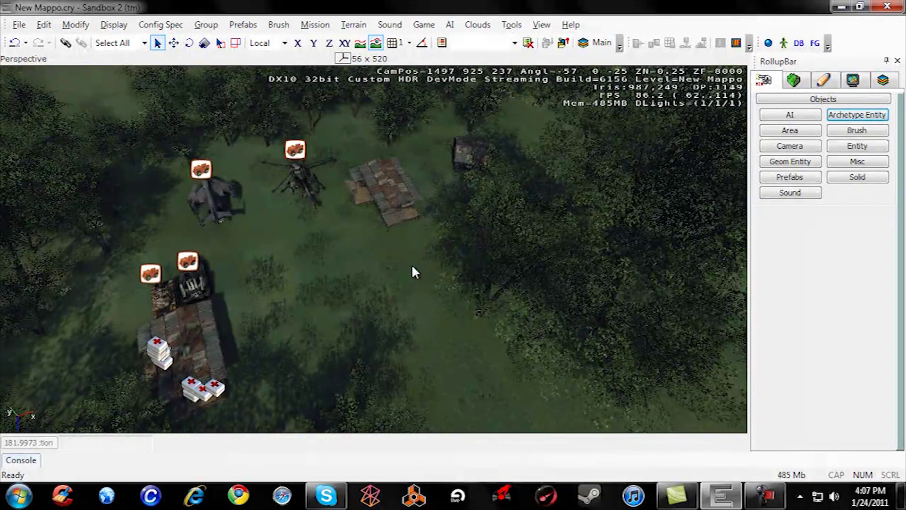
key("w")
right_click_drag(412, 266, 390, 269)
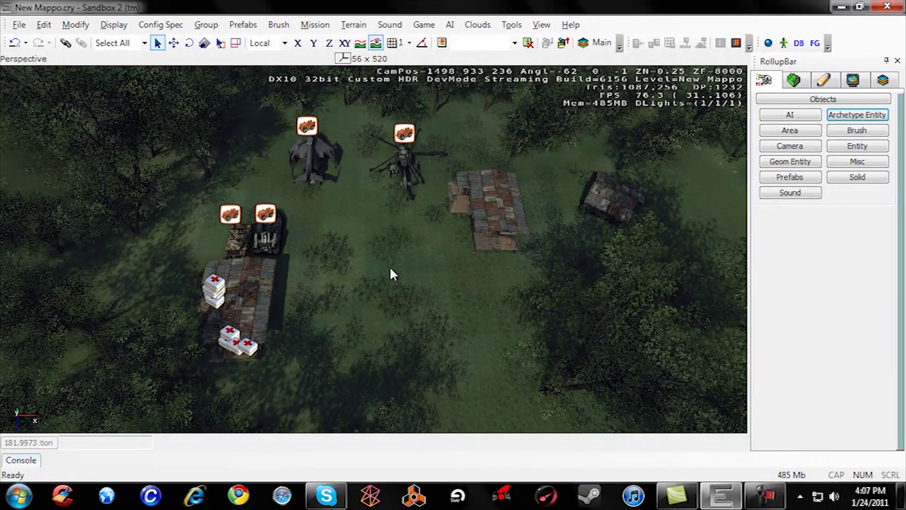
key("w")
mouse_move(391, 268)
right_mouse_down()
mouse_move(381, 271)
mouse_move(400, 275)
mouse_move(391, 272)
right_mouse_up()
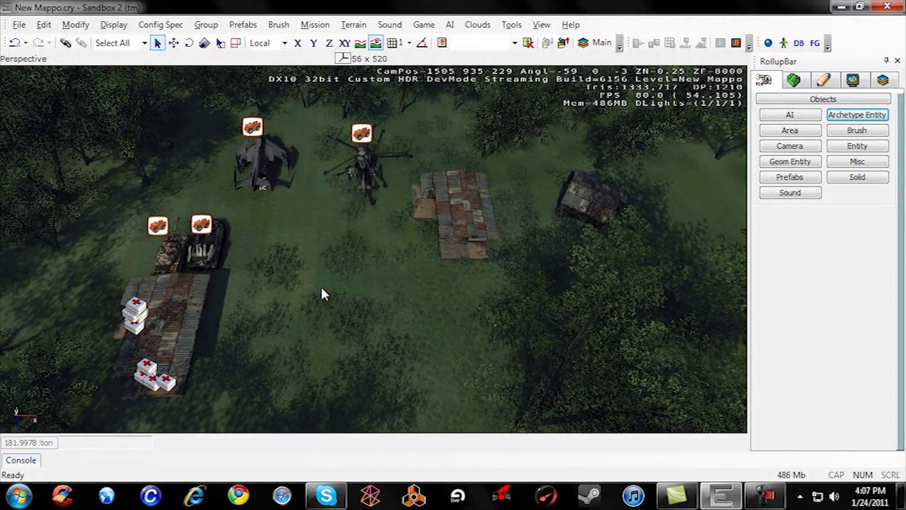
right_click_drag(322, 289, 351, 277)
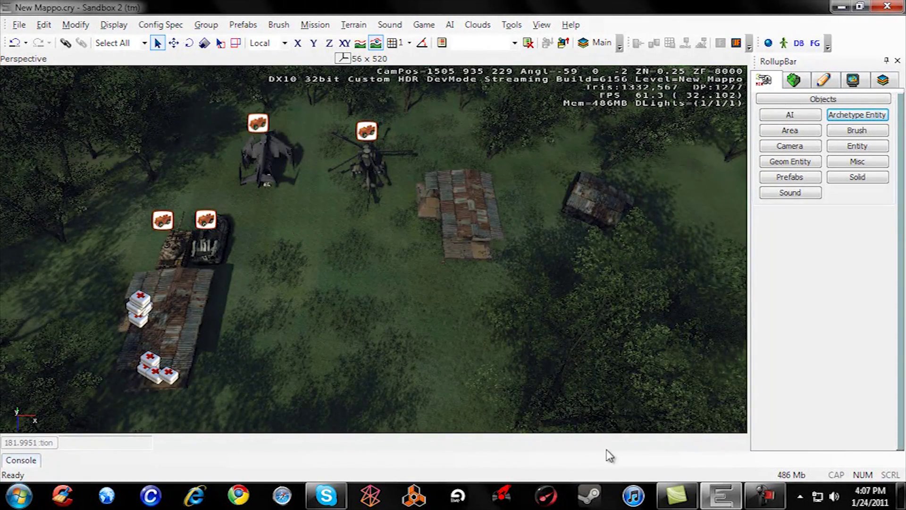
mouse_move(676, 499)
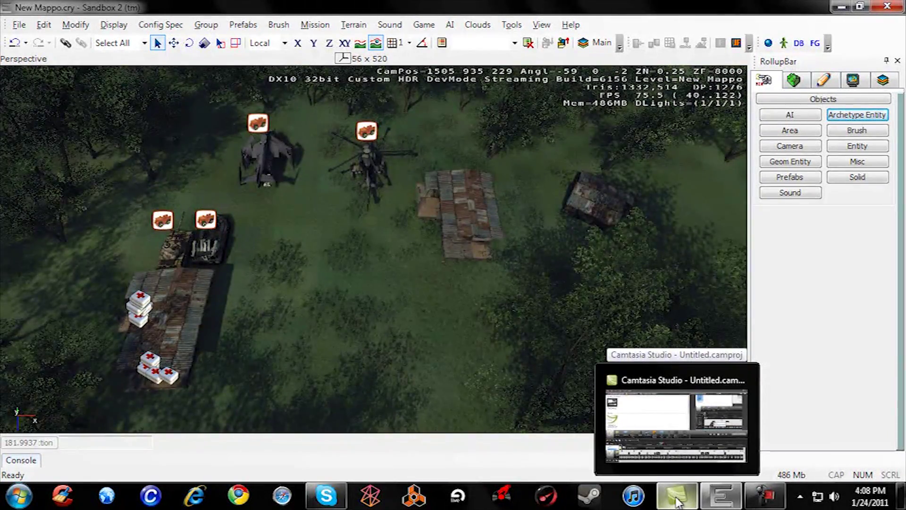